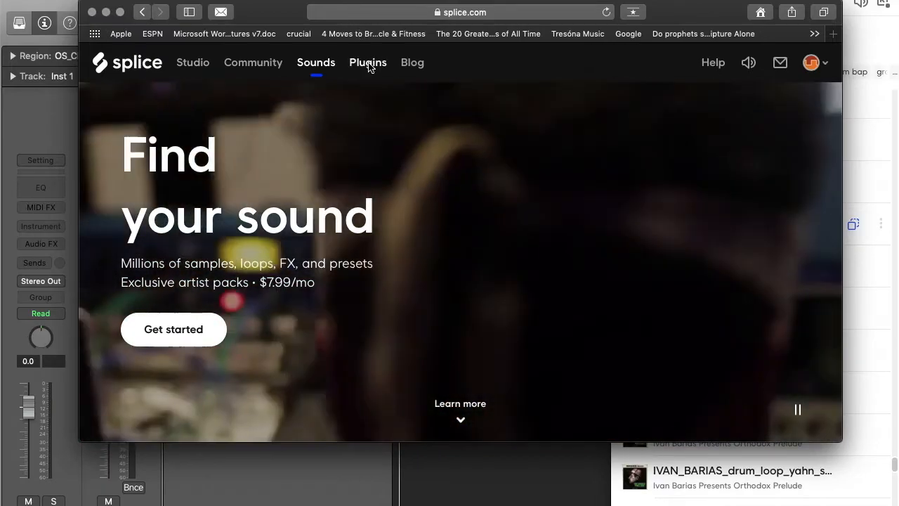
Go to Splice's Plugins browse page featuring PreSonus Studio One 5
left_click(369, 64)
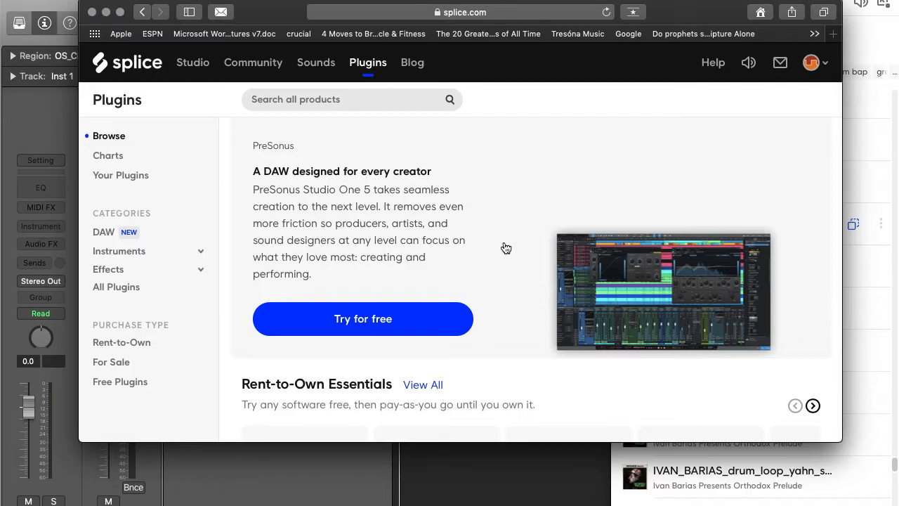
Scroll through the Splice plugin catalogue, including Rent-to-Own Essentials
scroll(571, 224, "down", 5)
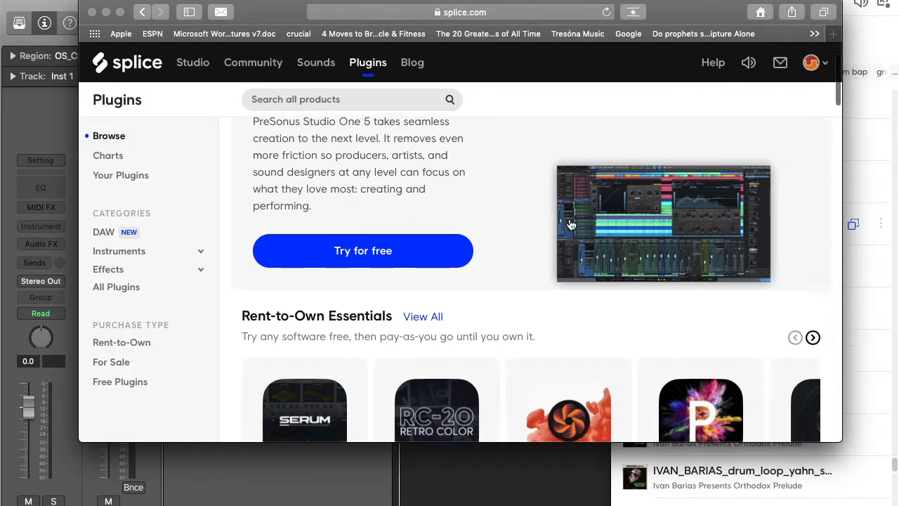
scroll(571, 224, "down", 3)
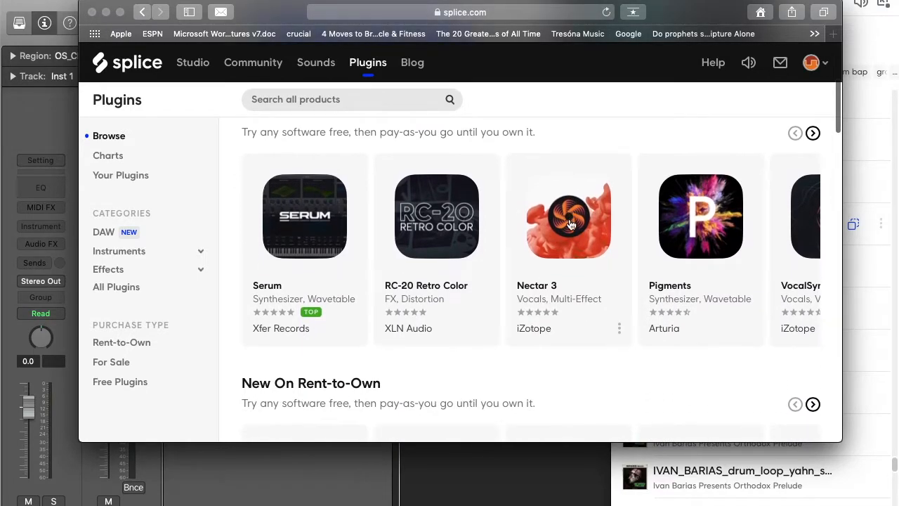
scroll(571, 224, "right", 6)
scroll(571, 224, "left", 6)
scroll(435, 223, "down", 4)
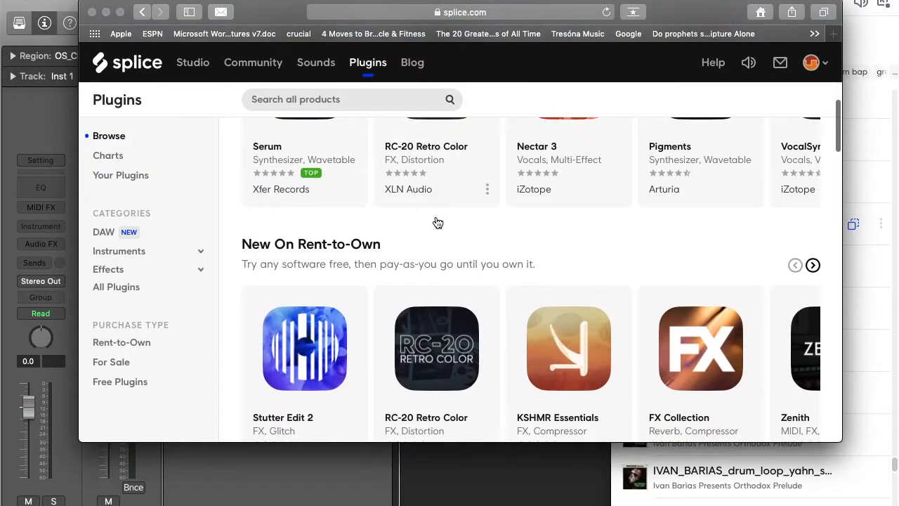
scroll(435, 222, "down", 3)
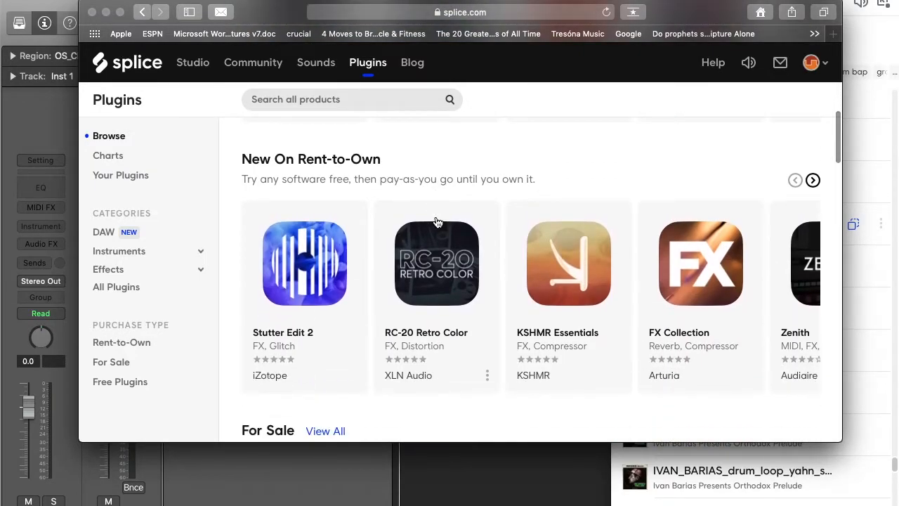
scroll(435, 223, "down", 8)
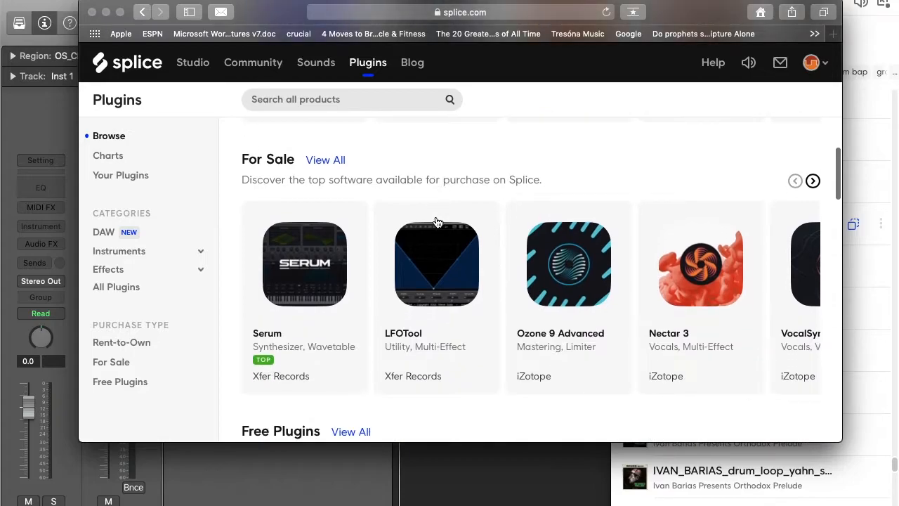
scroll(436, 222, "down", 7)
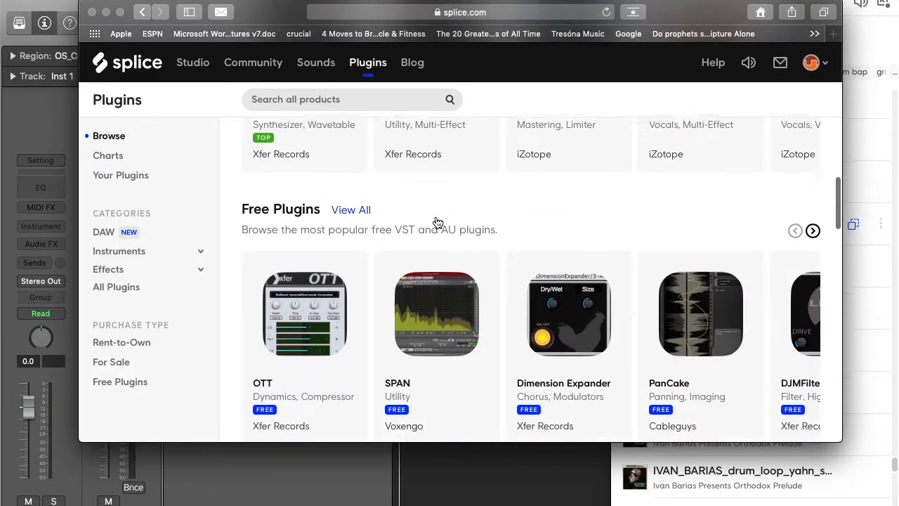
scroll(437, 223, "up", 15)
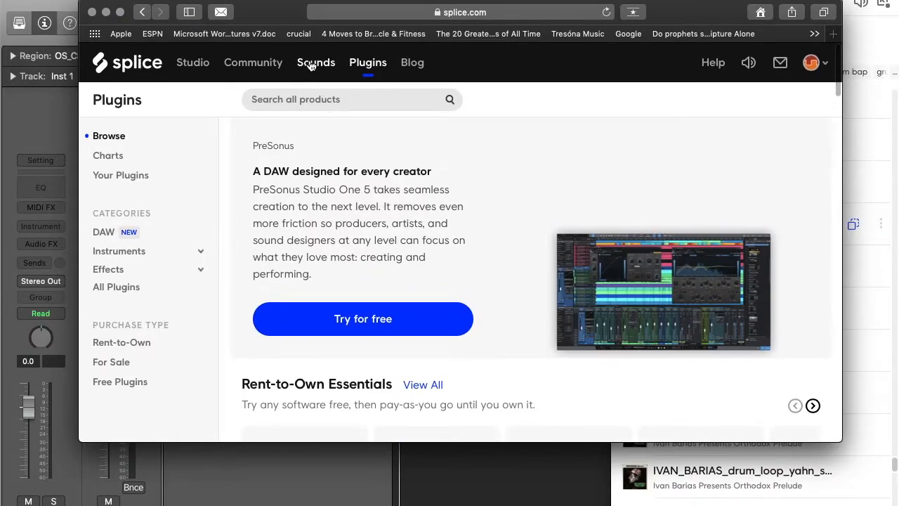
Return to the Splice Sounds page, browse the artist packs, then minimize Safari
left_click(311, 66)
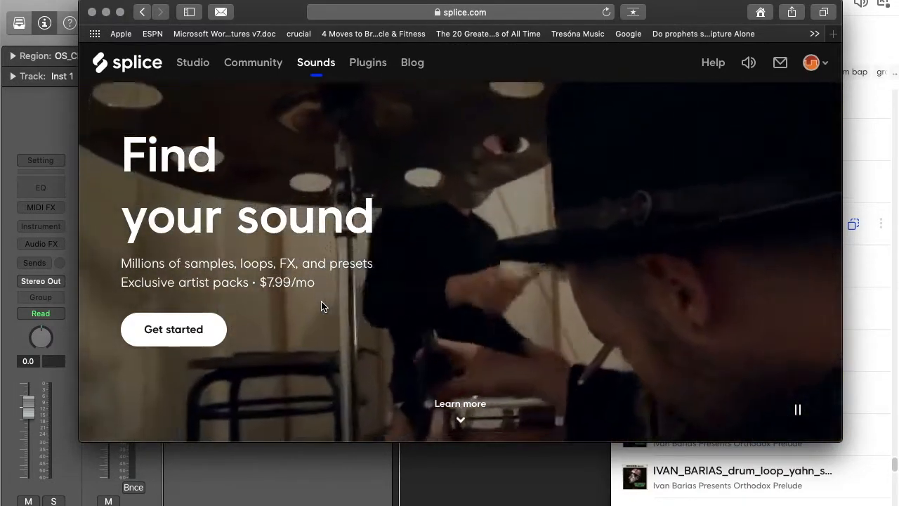
scroll(387, 285, "down", 10)
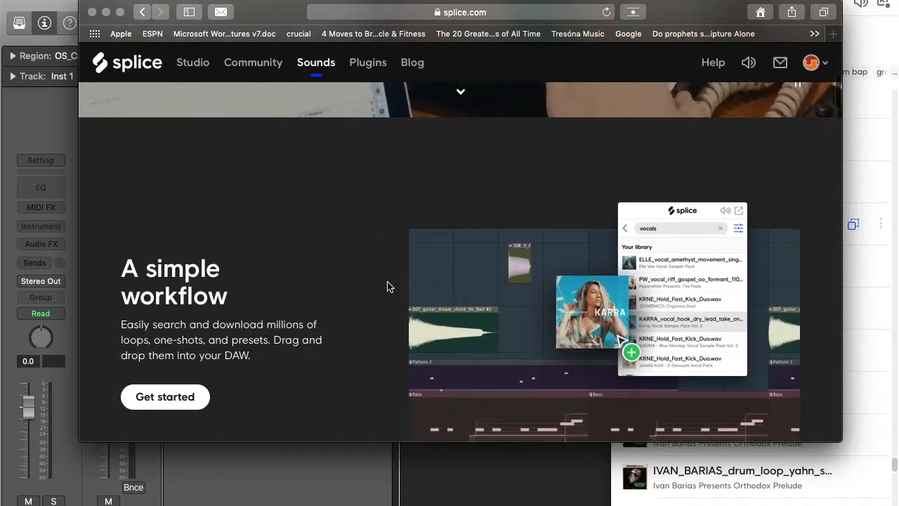
scroll(387, 286, "down", 15)
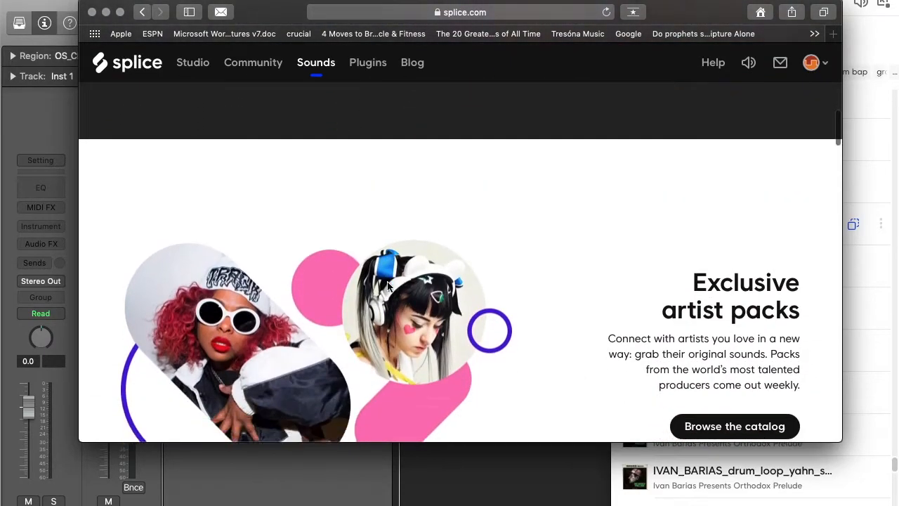
scroll(387, 287, "down", 8)
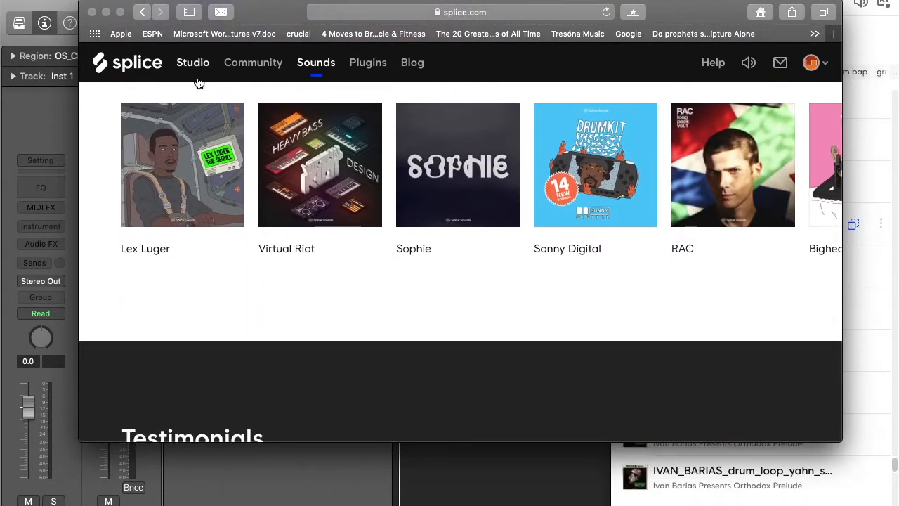
left_click(106, 13)
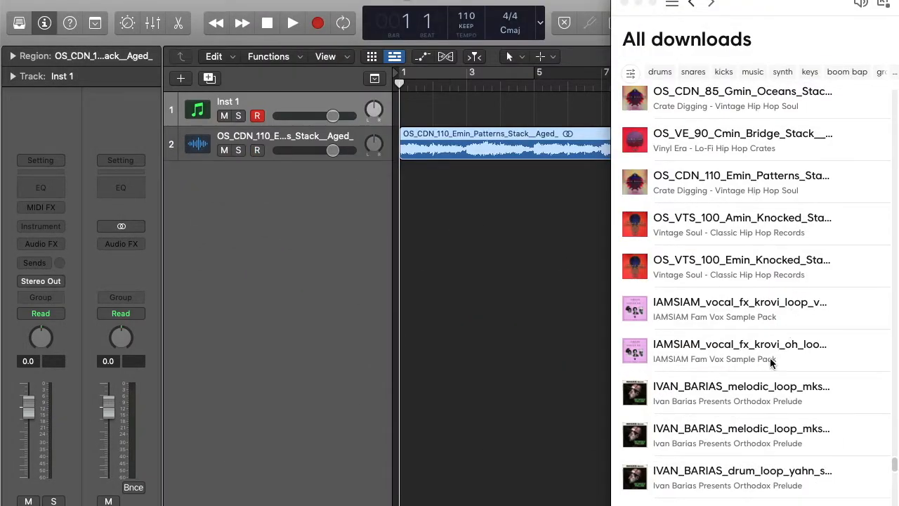
Browse the Splice All downloads samples, select one, then return to the Logic Pro project
scroll(764, 316, "up", 20)
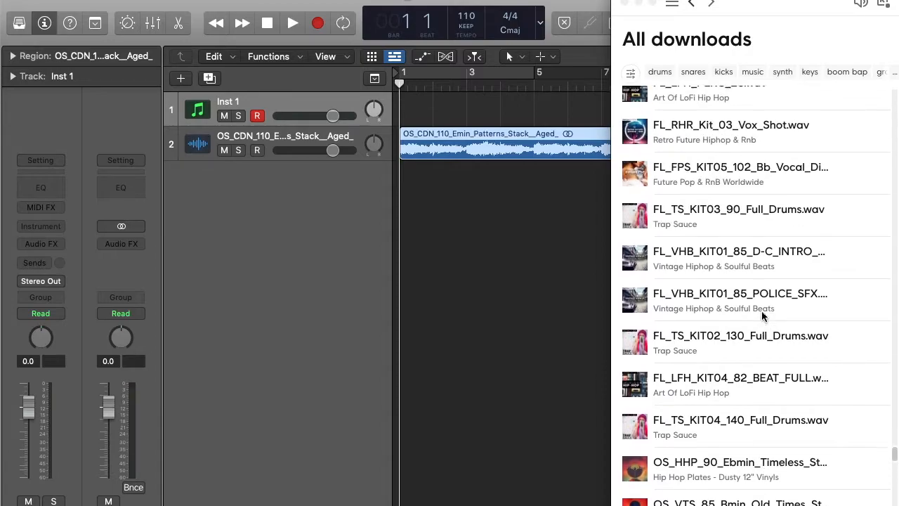
scroll(763, 316, "down", 20)
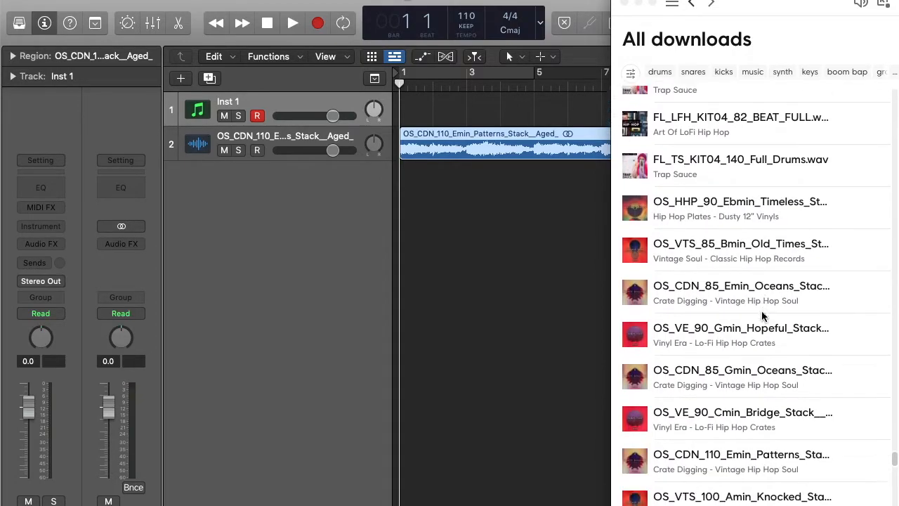
scroll(764, 316, "up", 3)
left_click(639, 170)
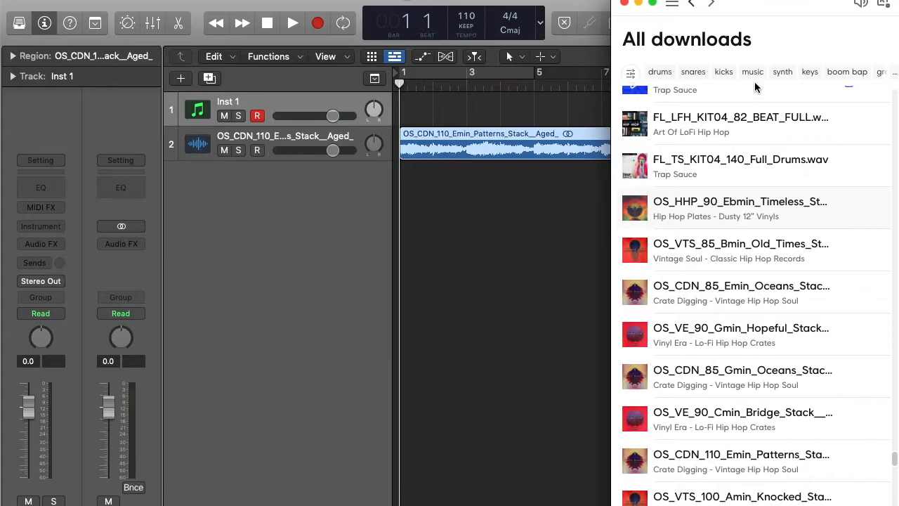
left_click(523, 351)
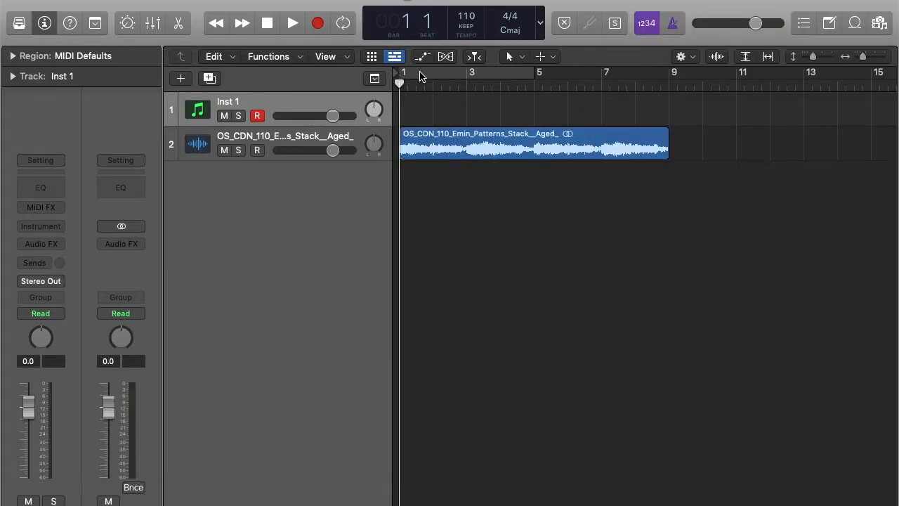
Loop bars 1–9 and play through the OS_CDN_110_Emin_Patterns_Stack sample on track 2
left_click(456, 70)
left_click_drag(531, 78, 668, 88)
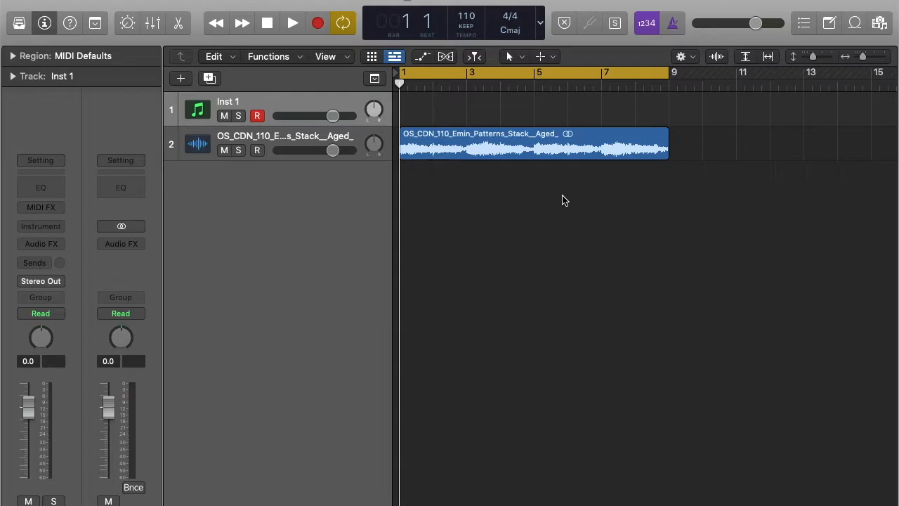
key("space")
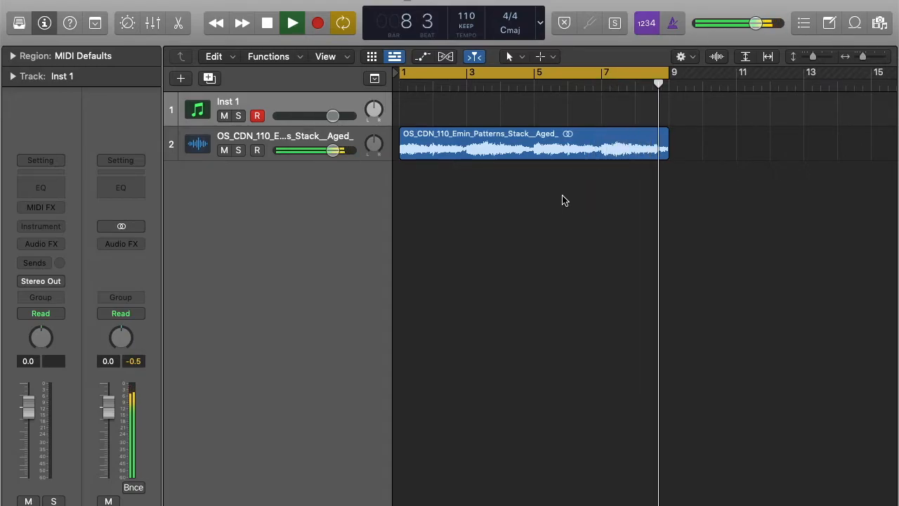
key("space")
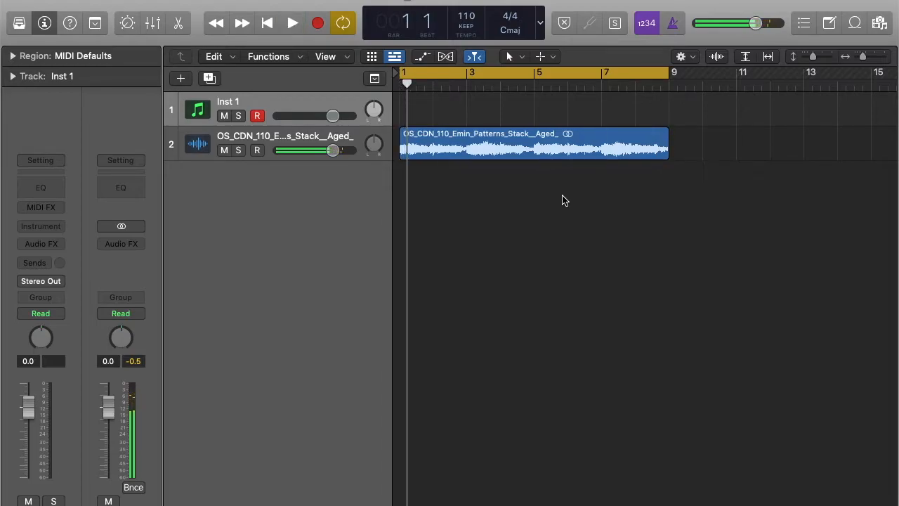
left_click(505, 152)
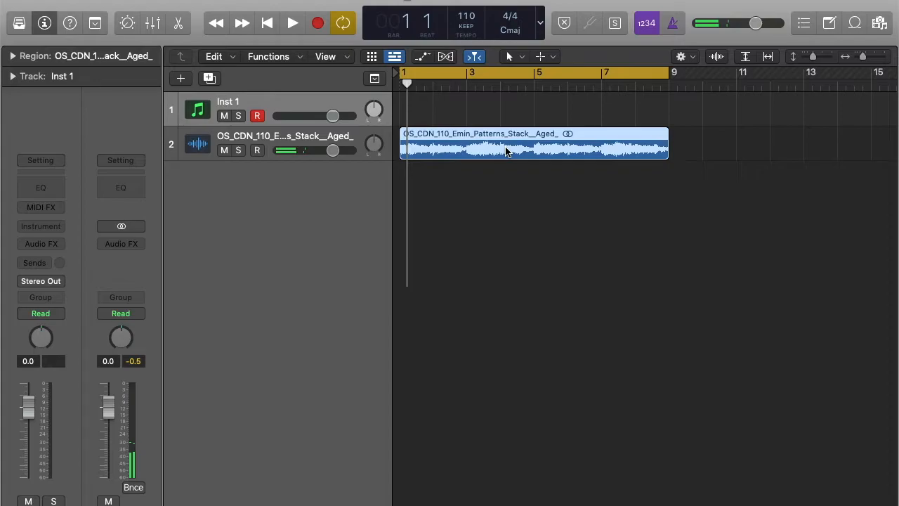
Reverse the Emin Patterns audio file in the audio file editor and play the result
double_click(505, 152)
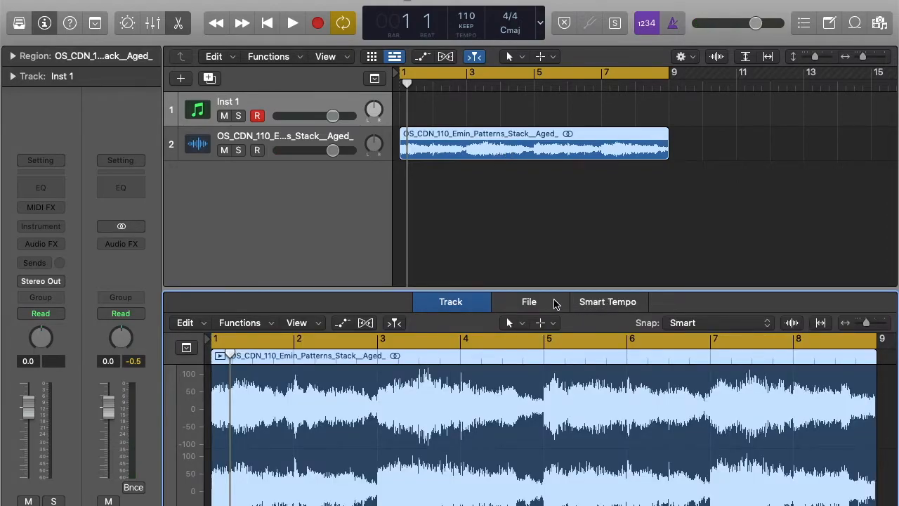
left_click(529, 301)
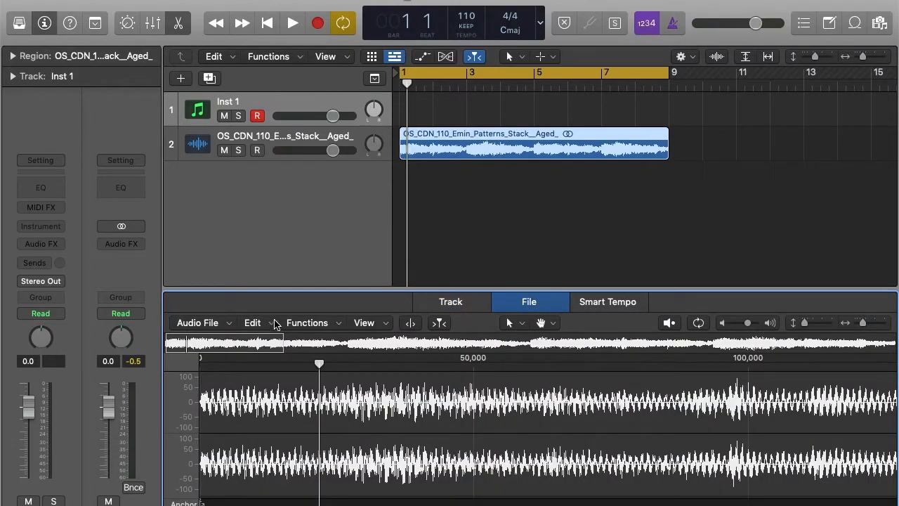
left_click(312, 323)
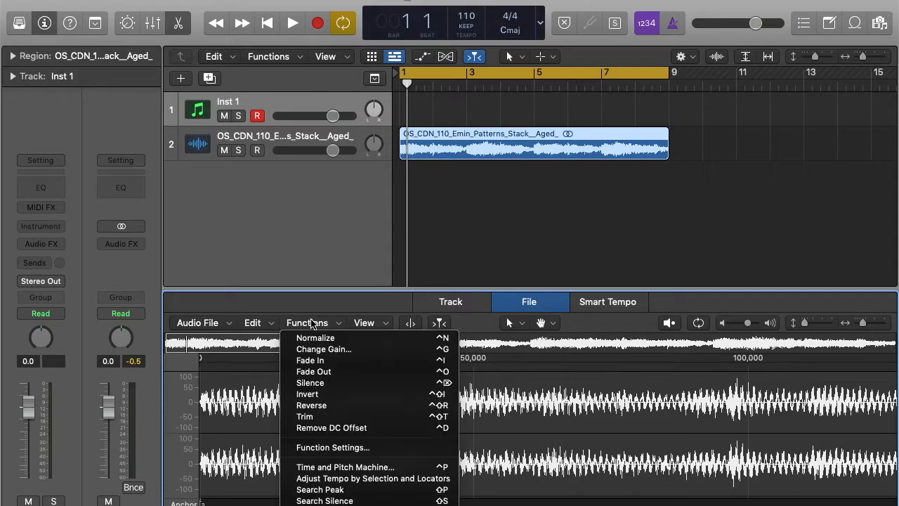
left_click(325, 406)
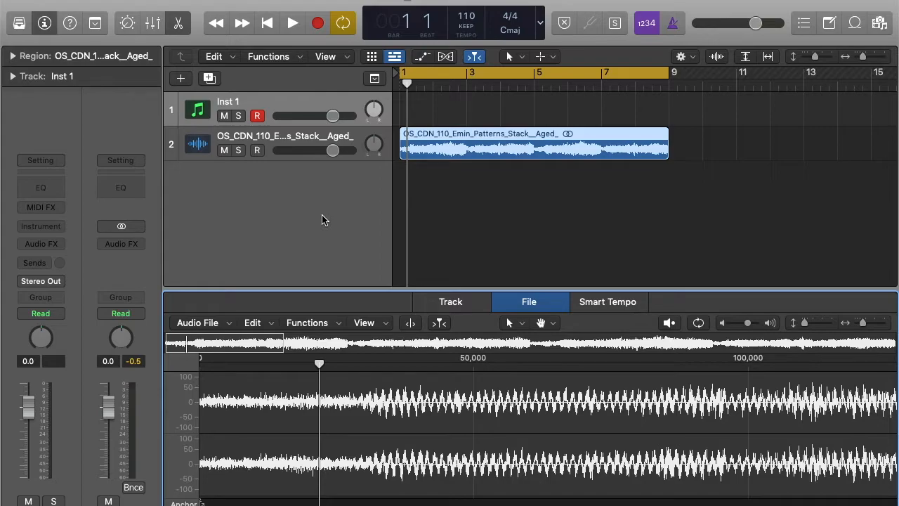
key("space")
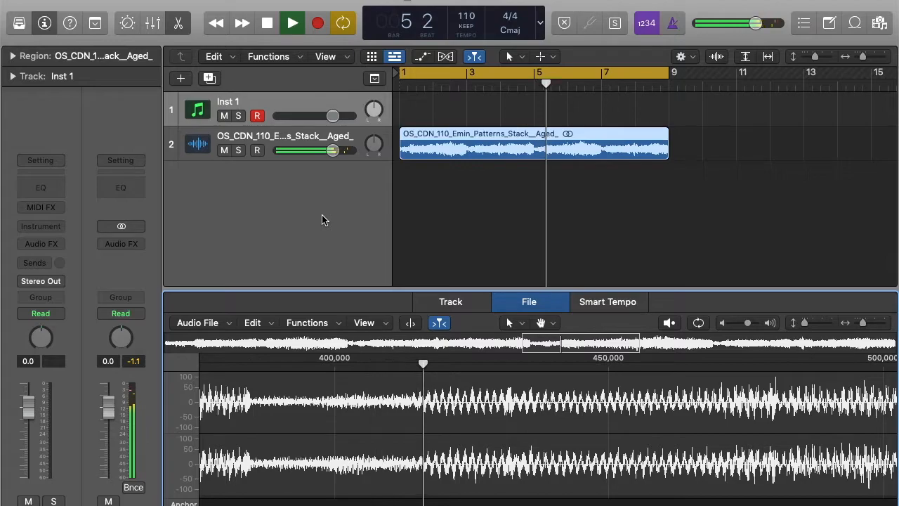
Split the playing sample at bars 3, 5 and 7 with Cmd+T
left_click(177, 25)
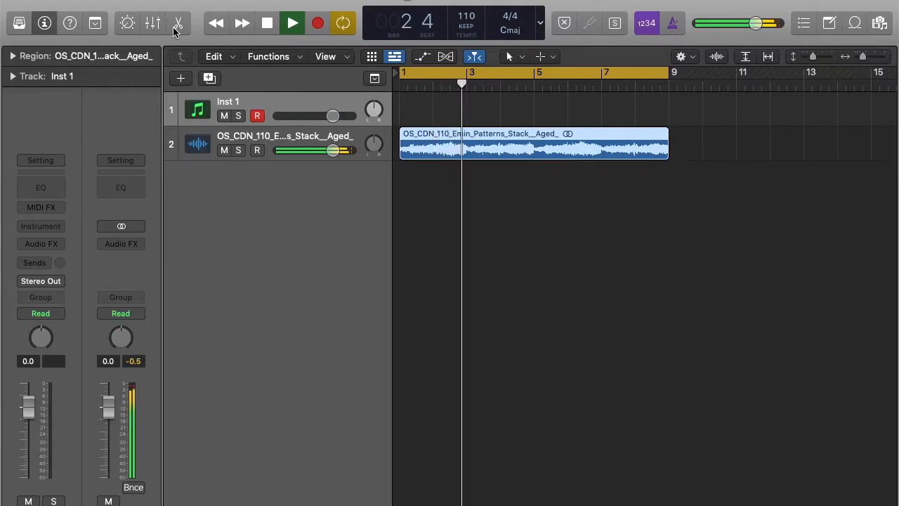
key("super+t")
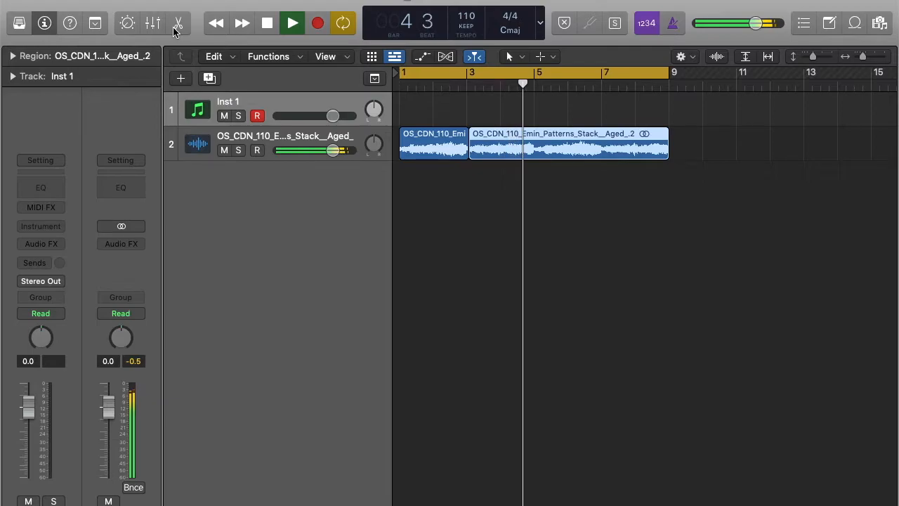
key("super+t")
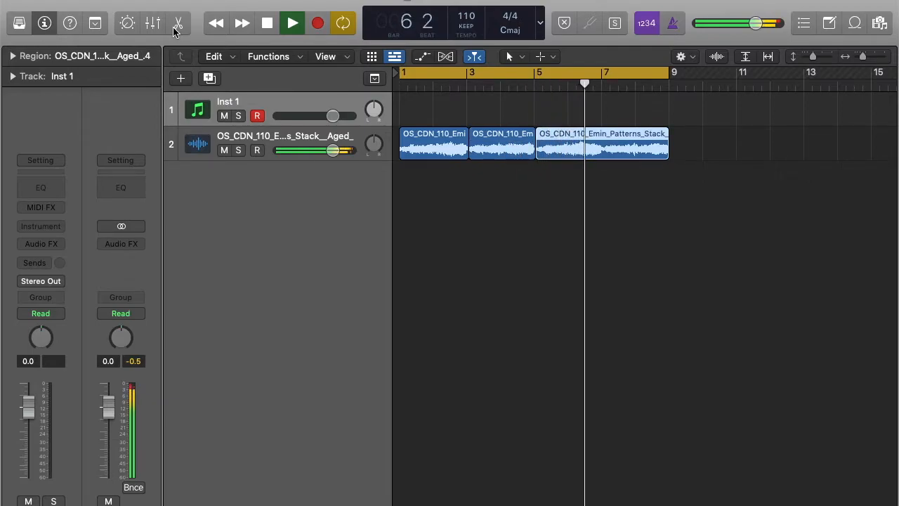
key("super+t")
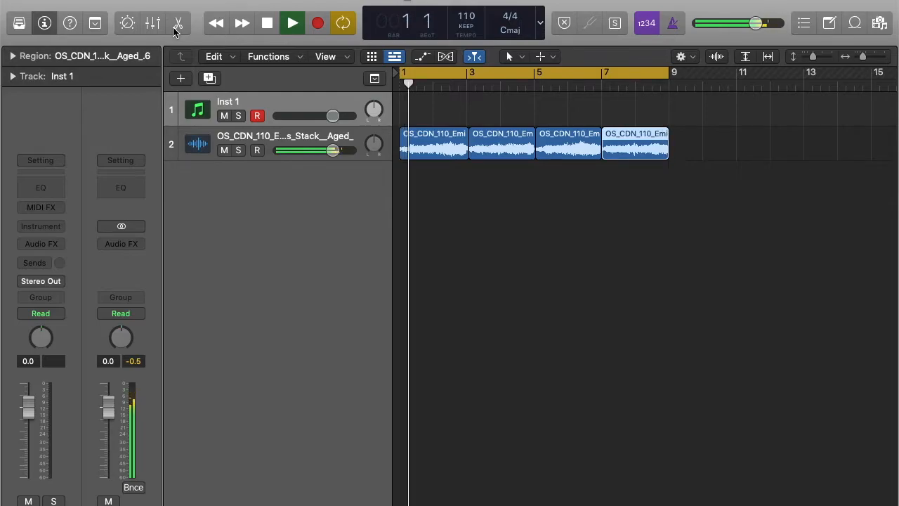
key("space")
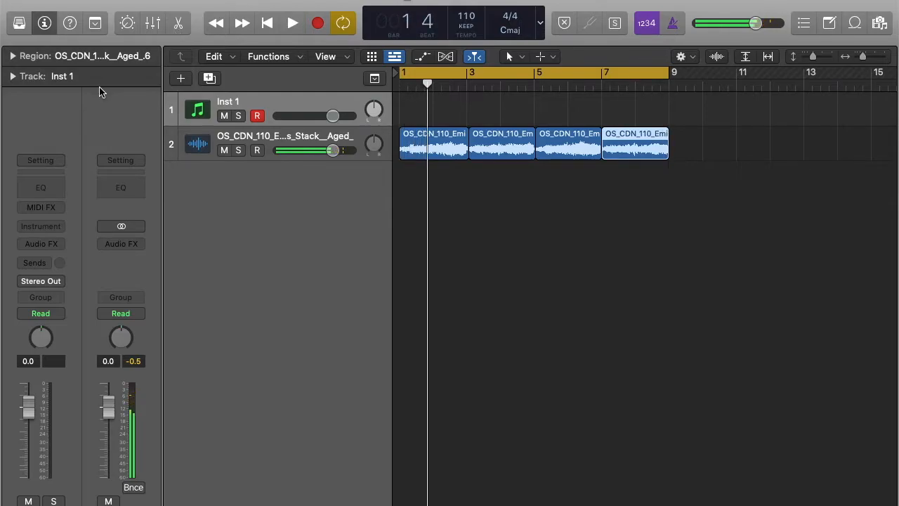
Rearrange the chops across a new audio track, audition them, then undo everything
left_click(230, 136)
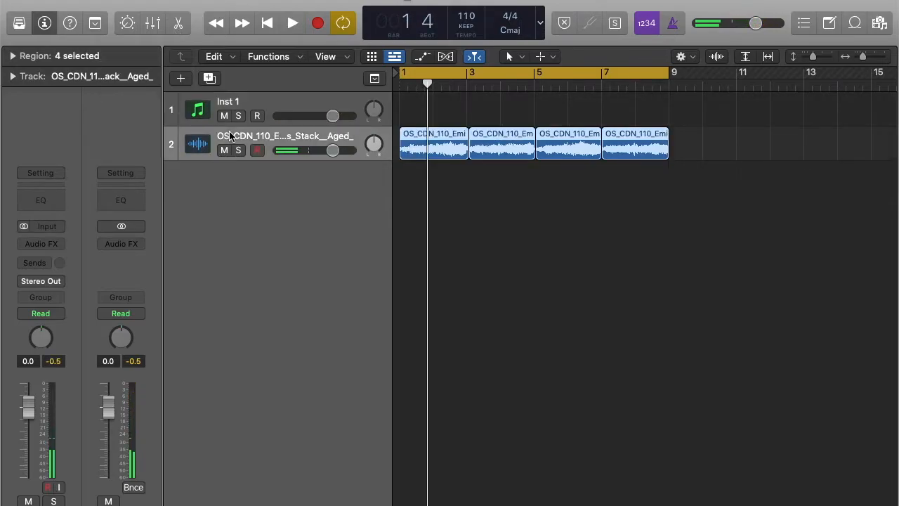
key("alt+super+a")
mouse_move(440, 137)
left_mouse_down()
mouse_move(474, 177)
mouse_move(505, 173)
mouse_move(497, 149)
mouse_move(431, 147)
left_mouse_up()
left_click_drag(569, 146, 507, 149)
left_click_drag(502, 147, 573, 140)
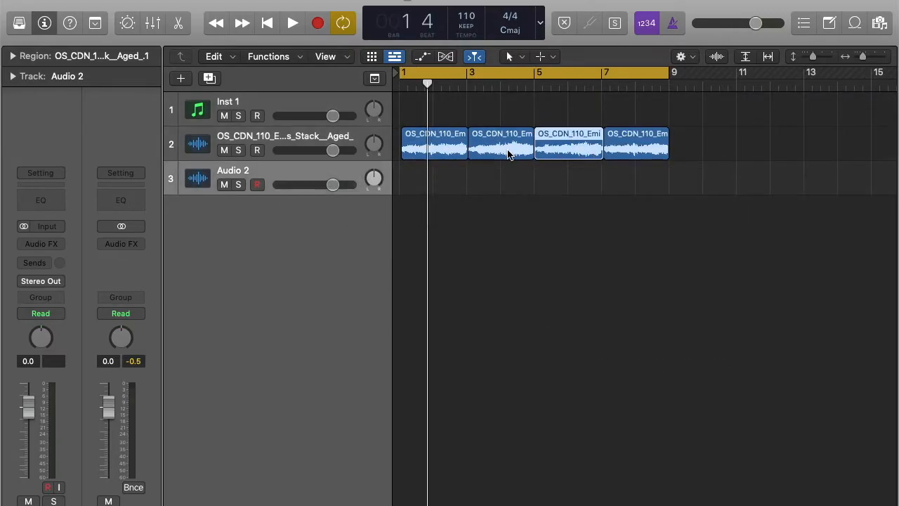
key("space")
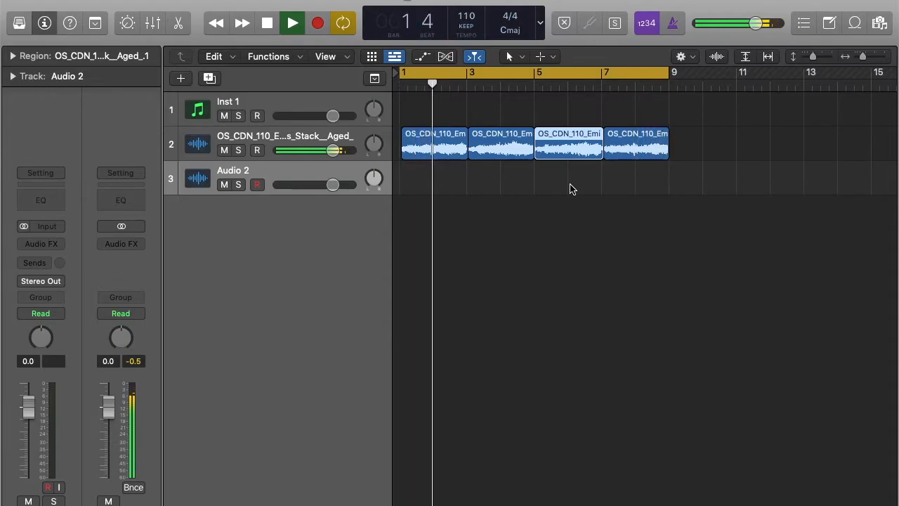
key("space")
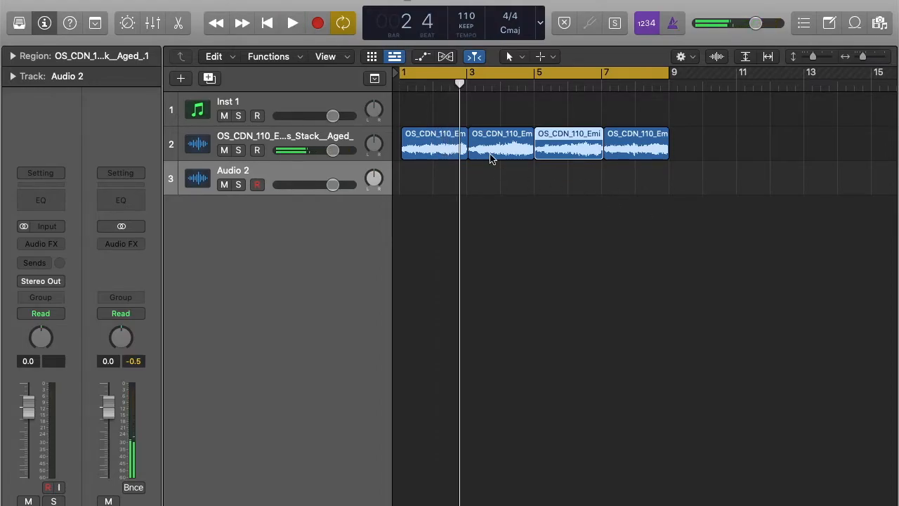
key("super+z")
key("super+z")
key("super+z")
key("super+z")
key("super+z")
key("super+z")
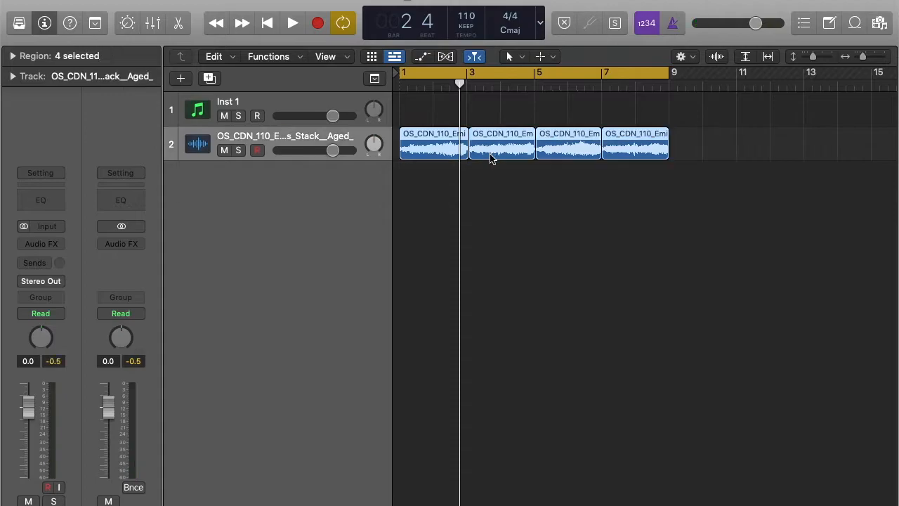
key("super+z")
key("super+z")
key("super+z")
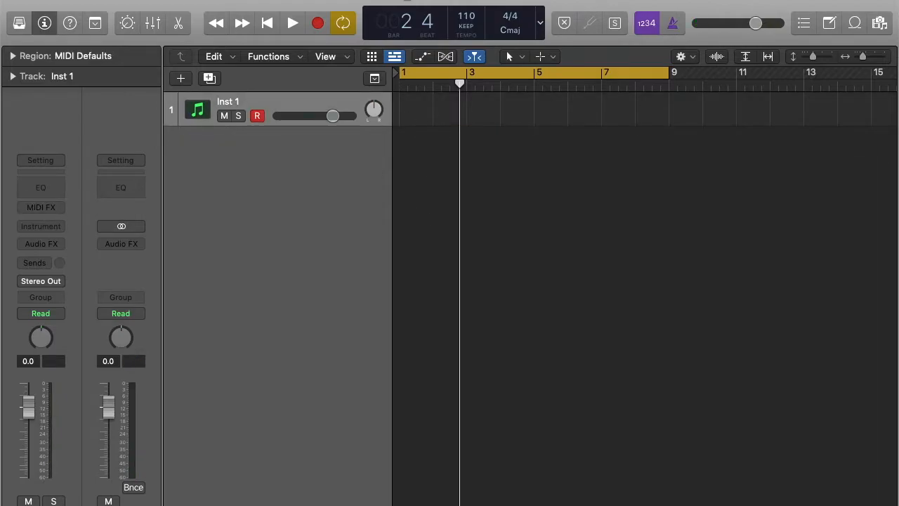
Redo the Emin Patterns audio import and reverse its audio file again
left_click(144, 0)
left_click(162, 9)
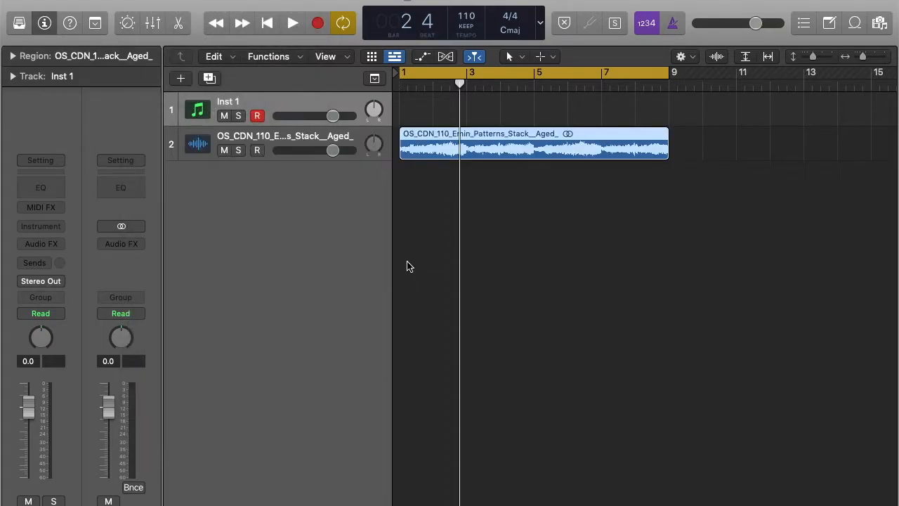
double_click(438, 149)
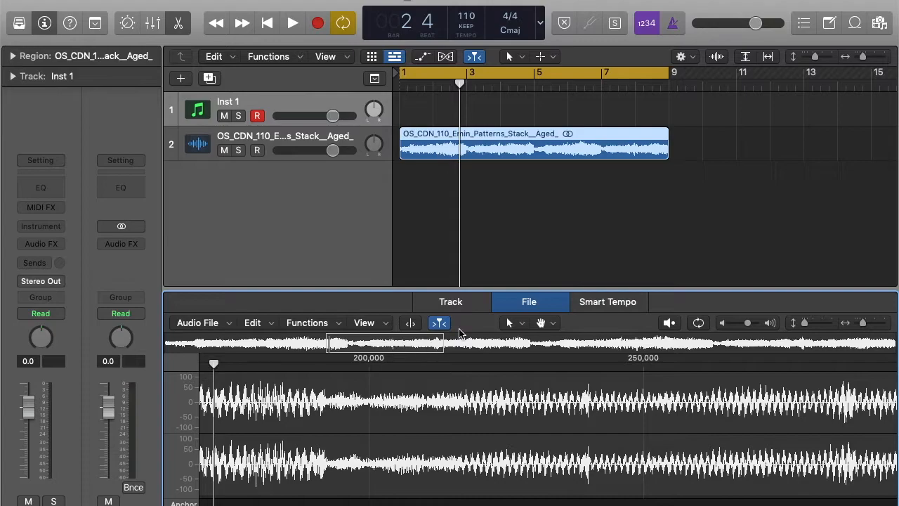
left_click(302, 325)
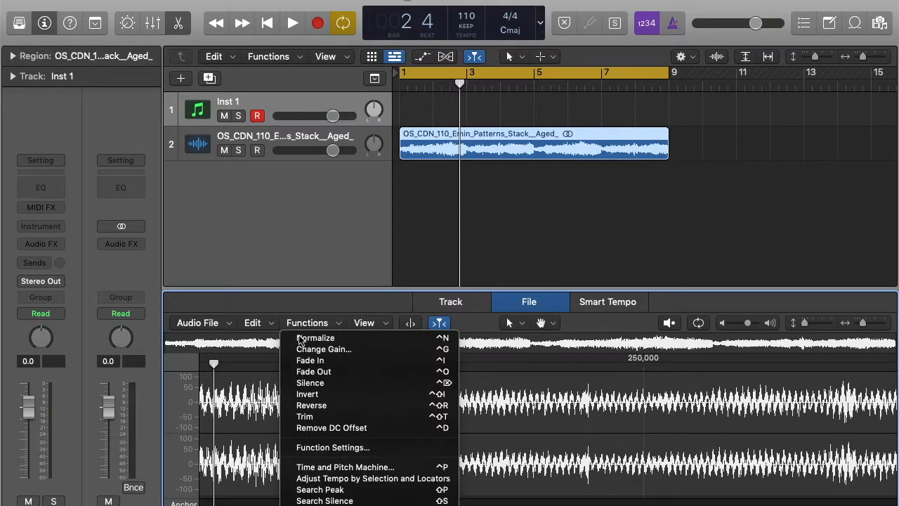
left_click(314, 408)
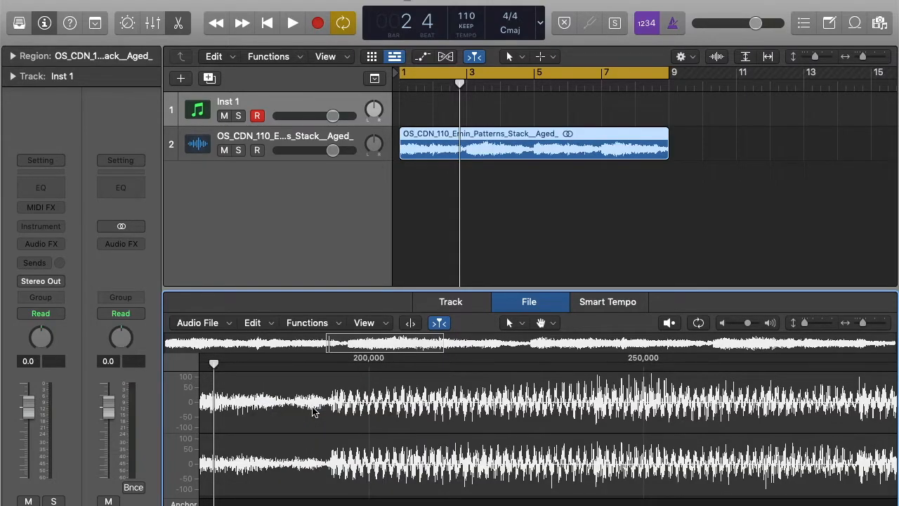
key("space")
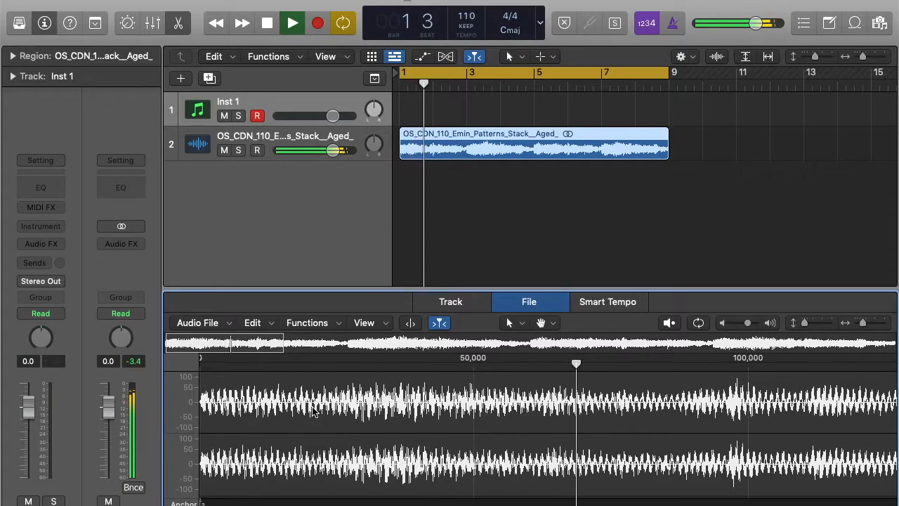
Close the editor and cut the reversed Emin Patterns region at bars 3, 5 and 7
left_click(178, 23)
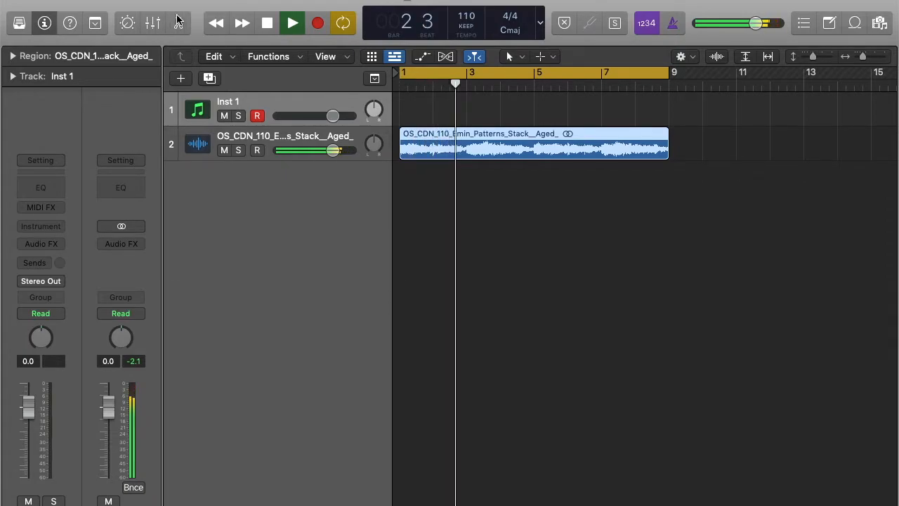
key("super+t")
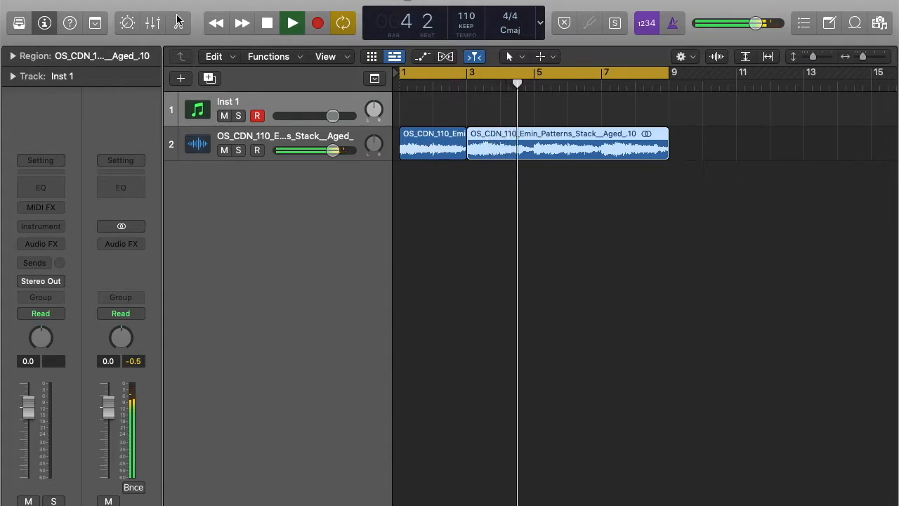
key("super+t")
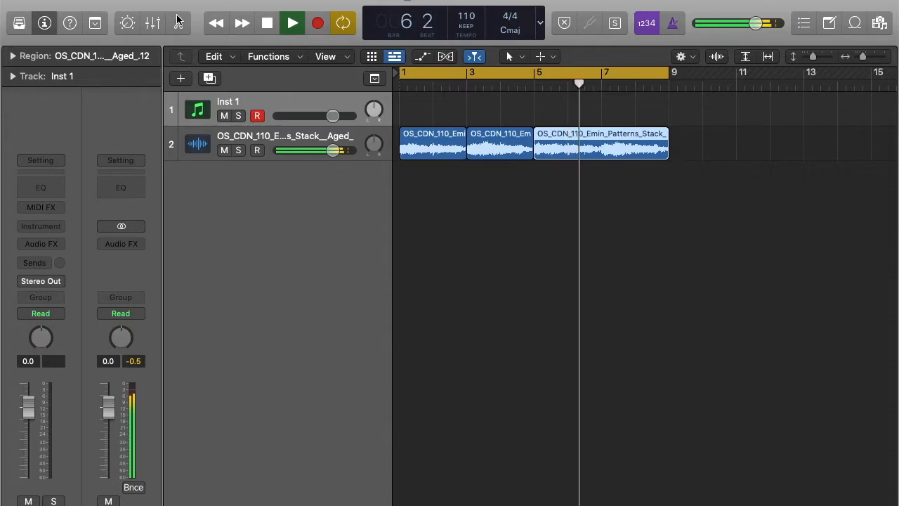
key("super+t")
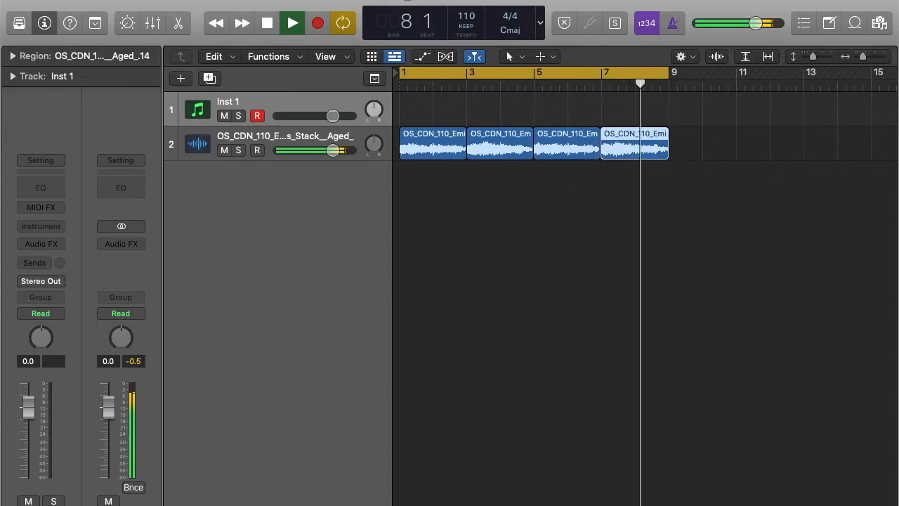
Transpose the last chopped region to -2 in the Region inspector
left_click(13, 58)
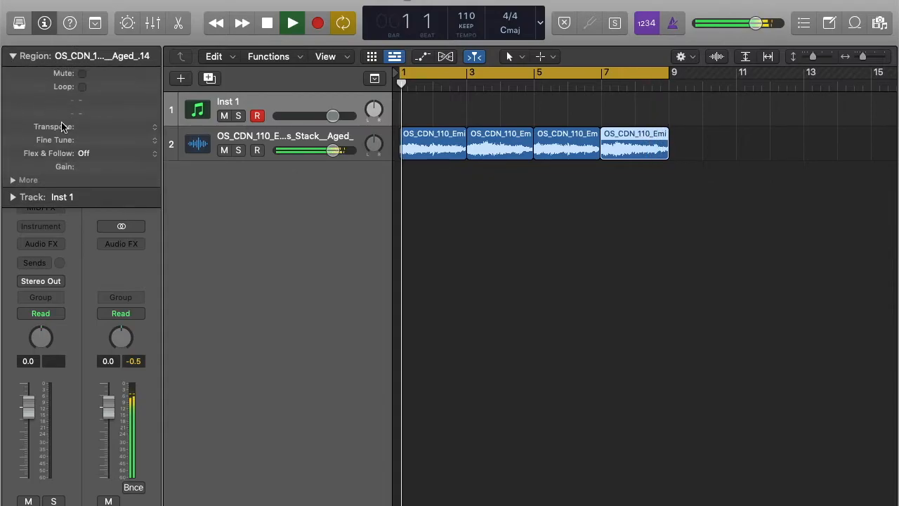
key("space")
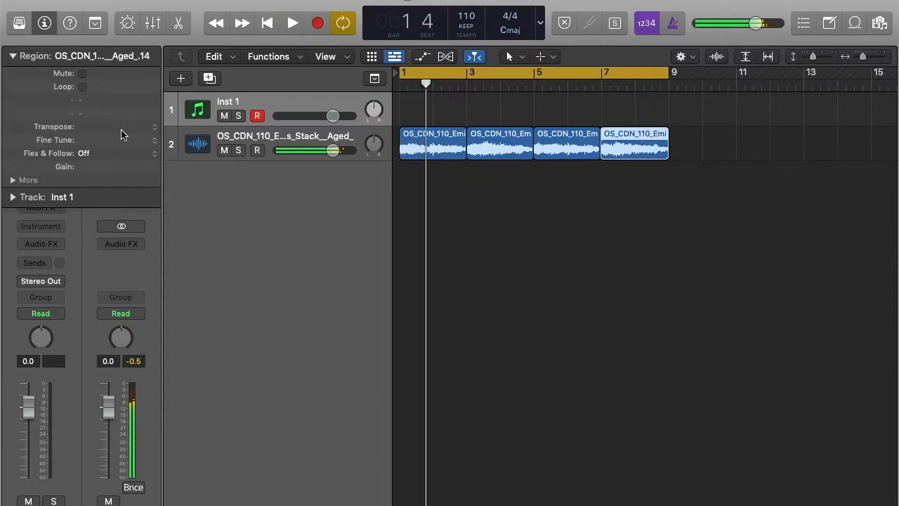
left_click(153, 132)
left_click(105, 131)
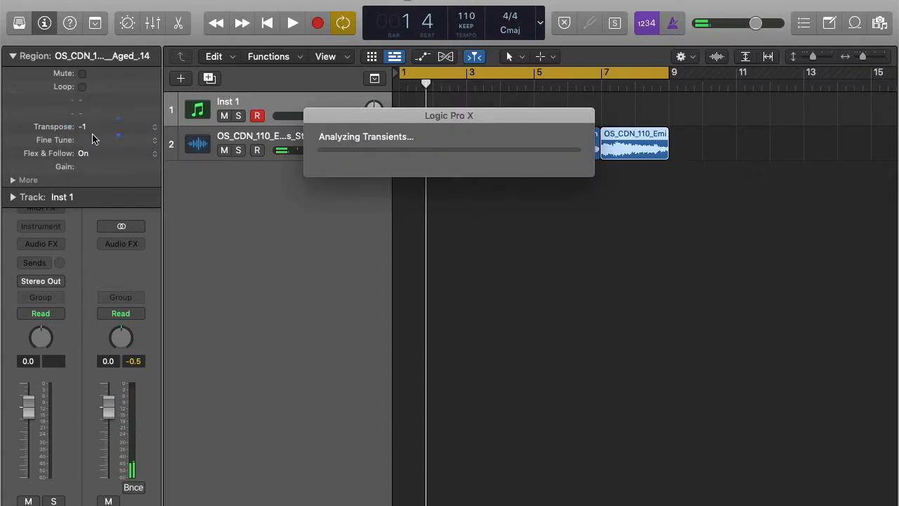
left_click_drag(93, 135, 93, 136)
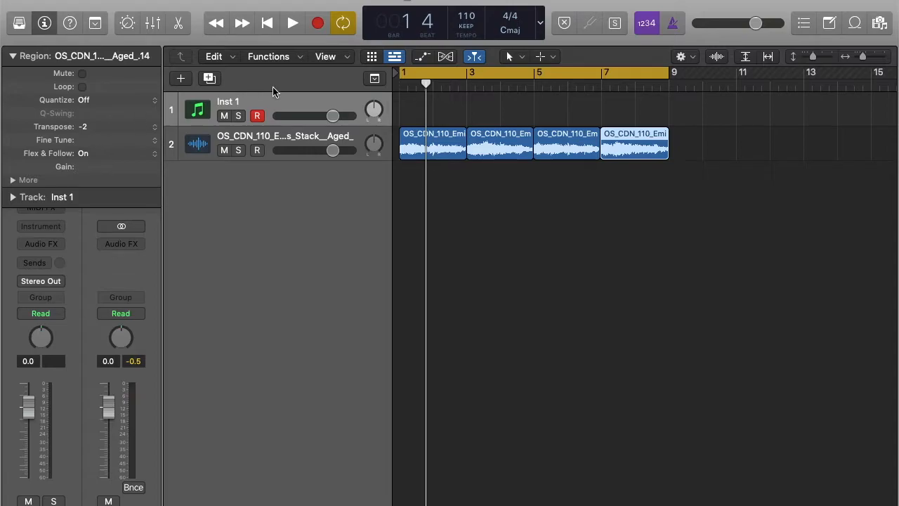
Play back the four chopped regions and add a new empty Audio 2 track
left_click(278, 136)
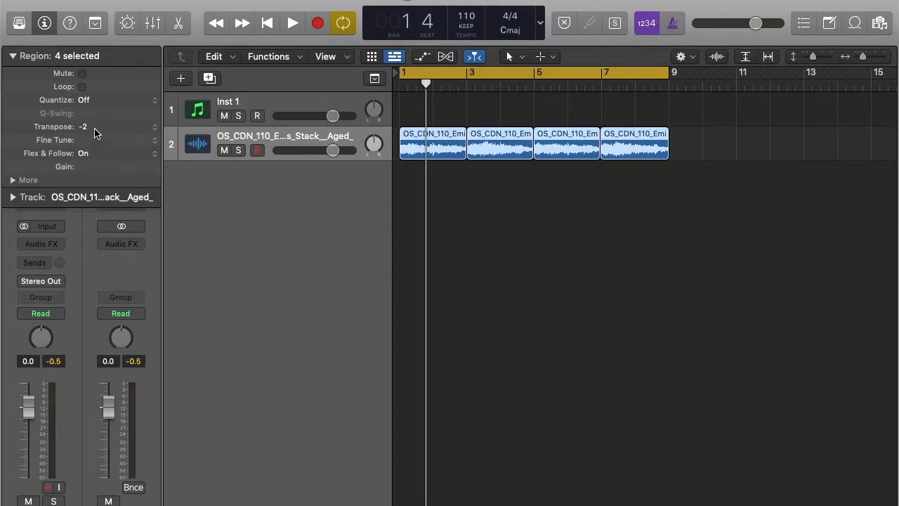
key("space")
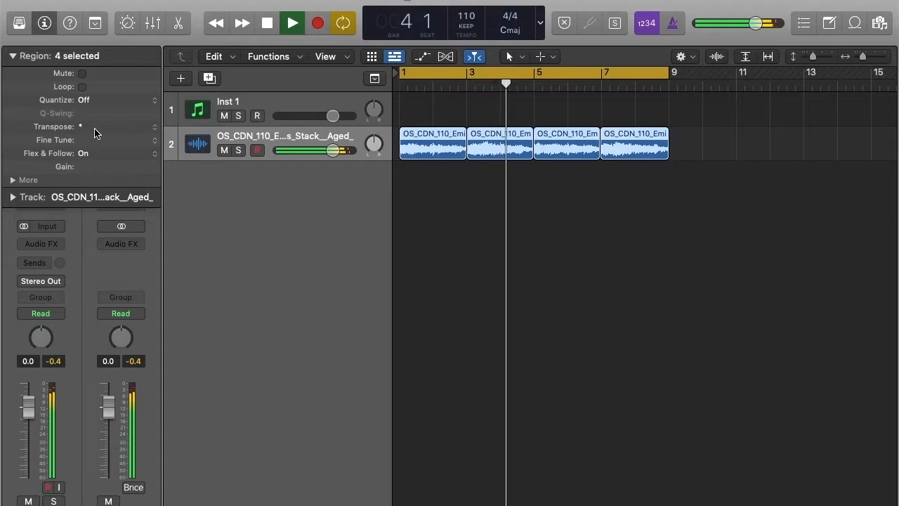
key("space")
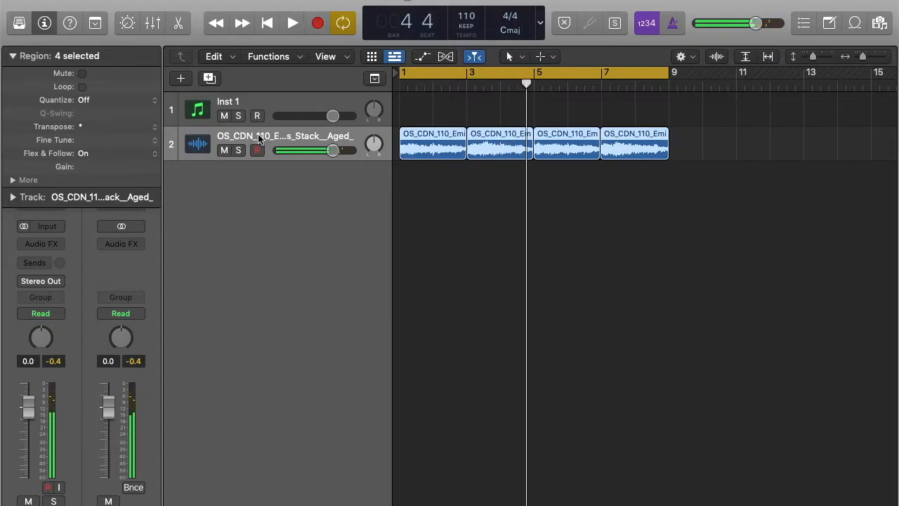
key("alt+super+a")
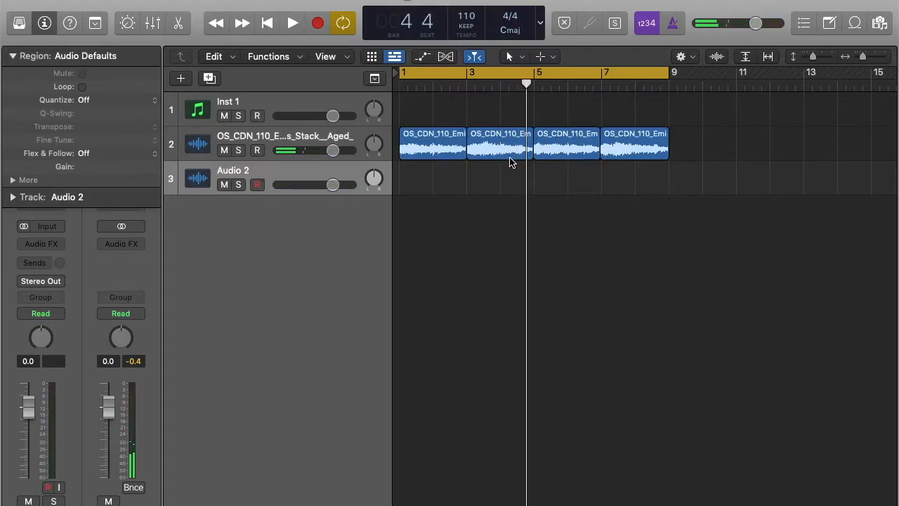
Move the second chop to Audio 2, shift the bar 5 and 7 chops, and audition
left_click_drag(492, 152, 493, 186)
left_click_drag(549, 155, 481, 153)
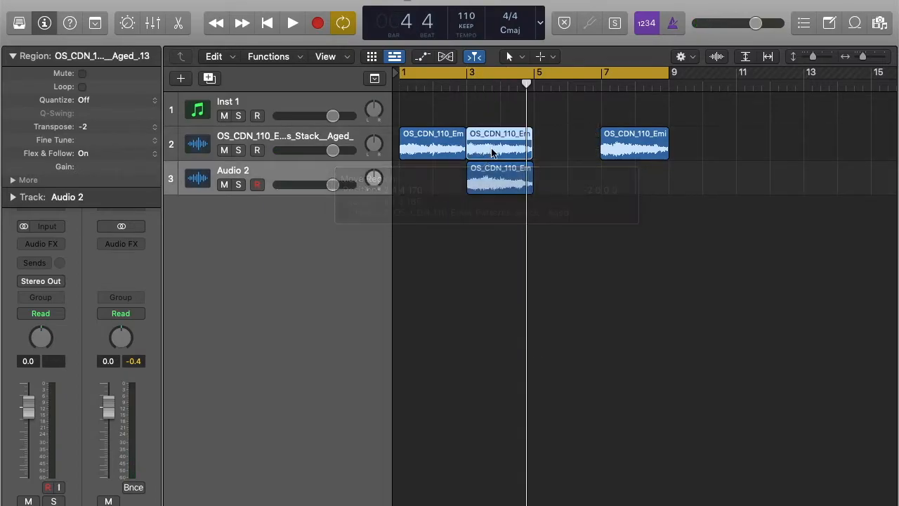
left_click_drag(614, 160, 653, 161)
key("space")
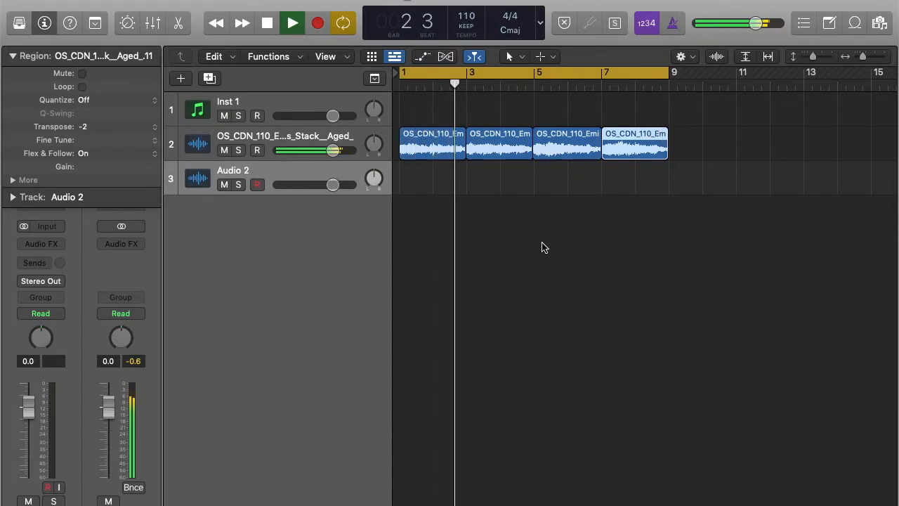
key("space")
Reorder the chops again, moving the bar 5 chop to bar 3, and replay from bar 1
mouse_move(497, 135)
left_mouse_down()
mouse_move(500, 151)
mouse_move(557, 170)
mouse_move(488, 150)
left_mouse_up()
mouse_move(552, 175)
left_mouse_down()
mouse_move(560, 176)
mouse_move(556, 163)
left_mouse_up()
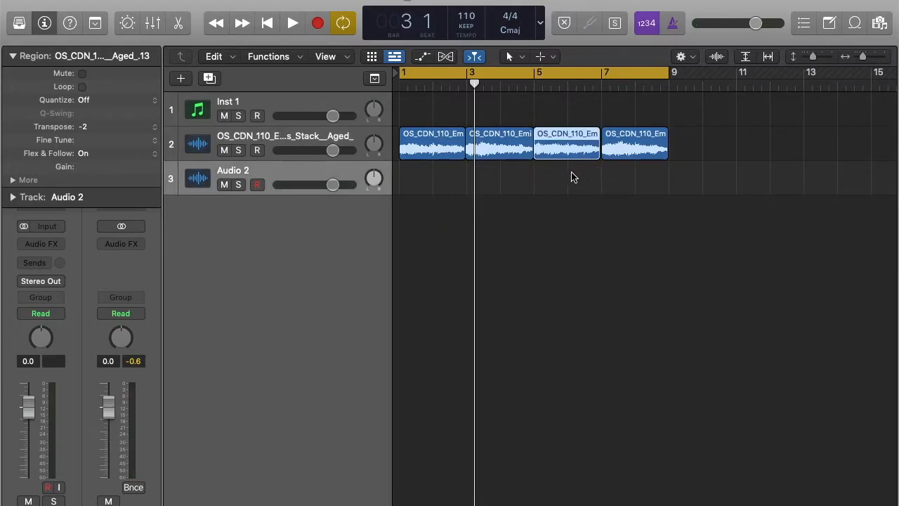
key("space")
key("super+Right")
key("super+Right")
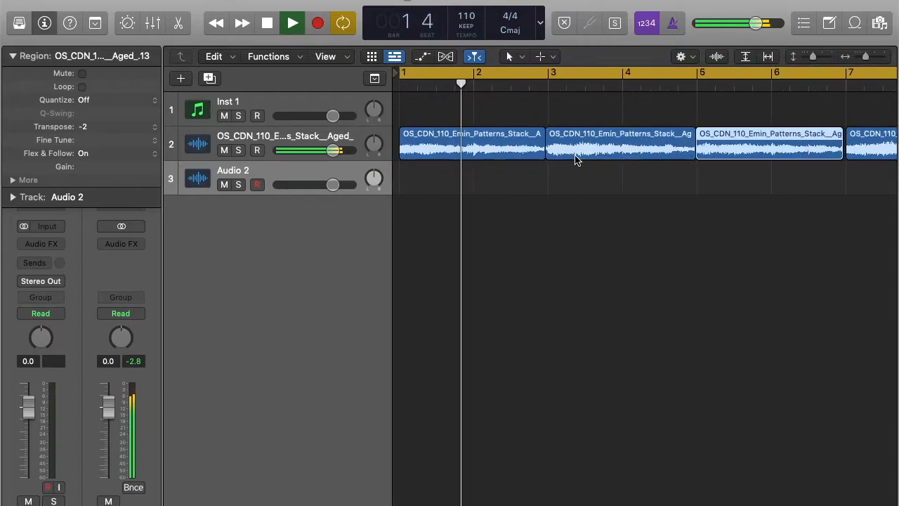
Trim the last chop's right edge so four regions fill bars 1–9, then stop playback and bring up Splice
scroll(720, 226, "right", 2)
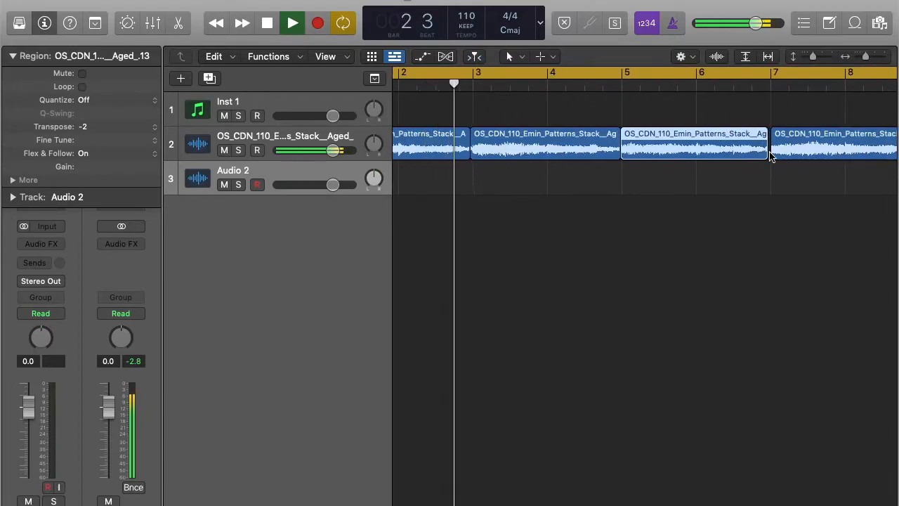
left_click_drag(767, 155, 763, 187)
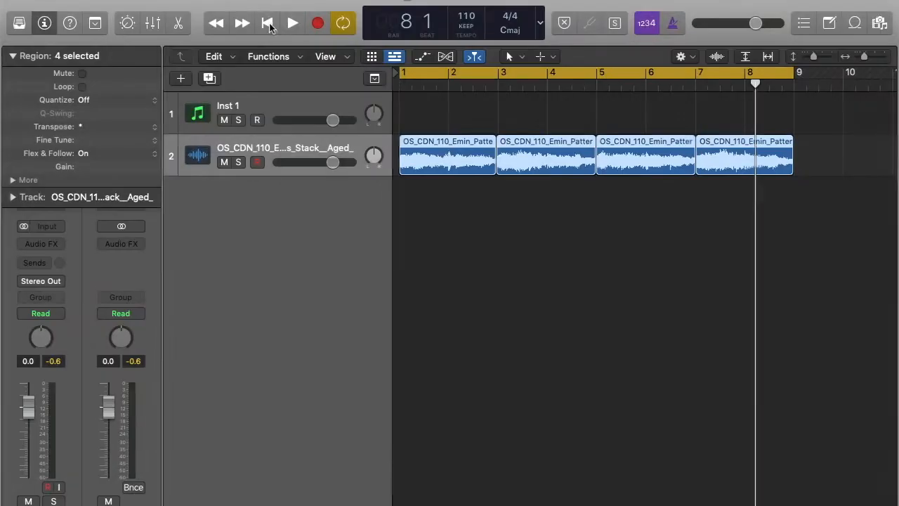
left_click(269, 26)
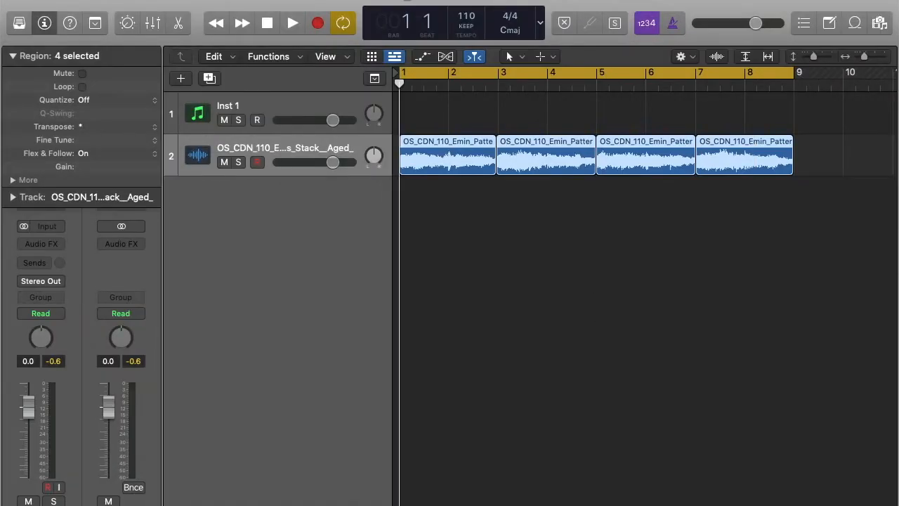
left_click(676, 479)
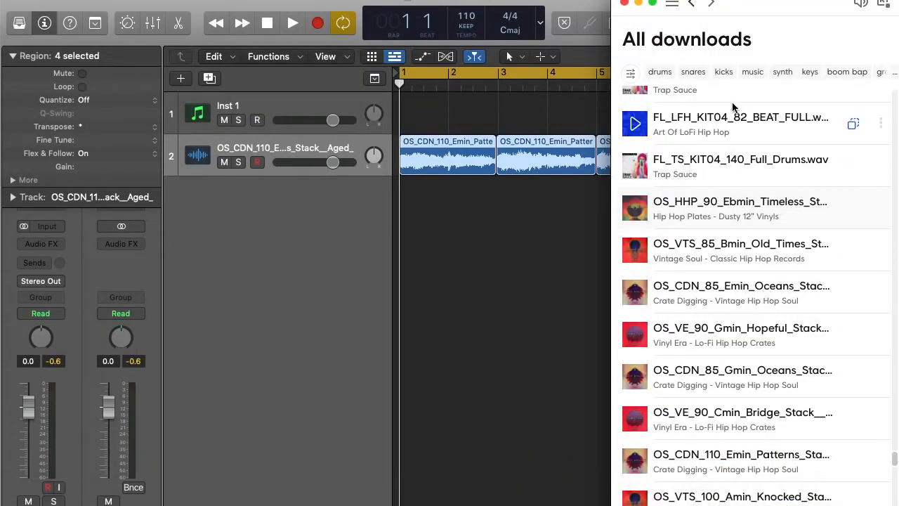
Filter Splice's All downloads by the drums tag and scroll to the LSLSCH_Top_Loop 90 BPM sample
left_click(661, 72)
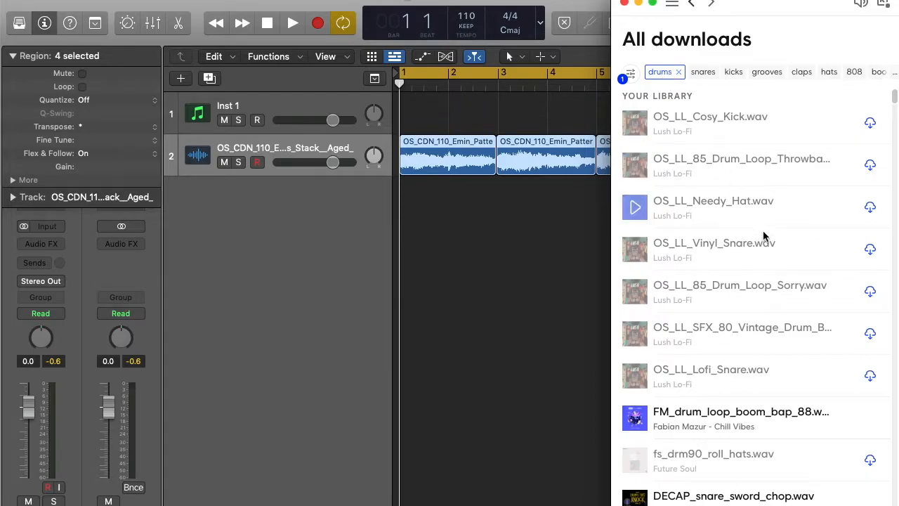
scroll(749, 291, "down", 3)
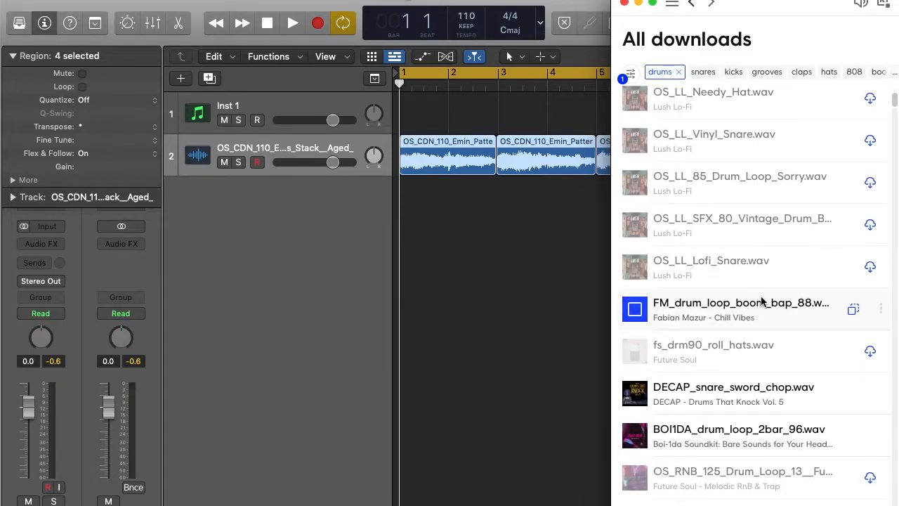
scroll(762, 302, "down", 4)
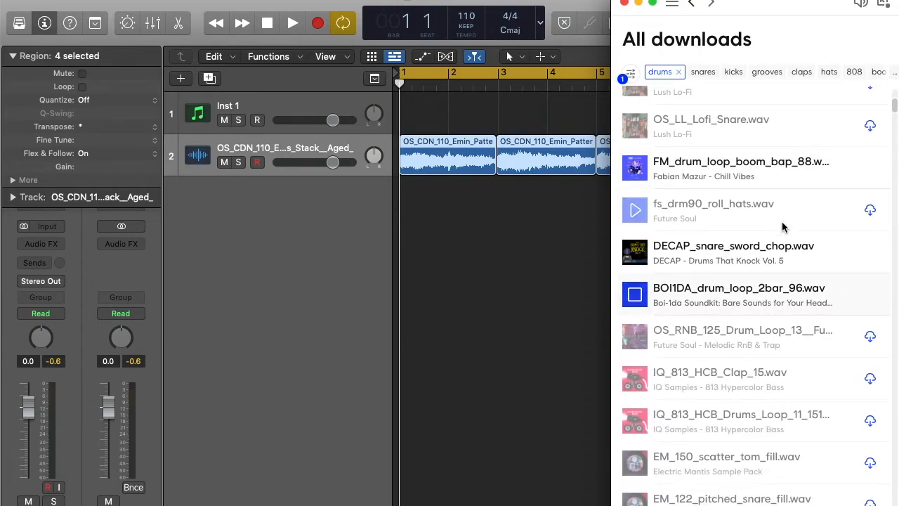
scroll(783, 227, "down", 10)
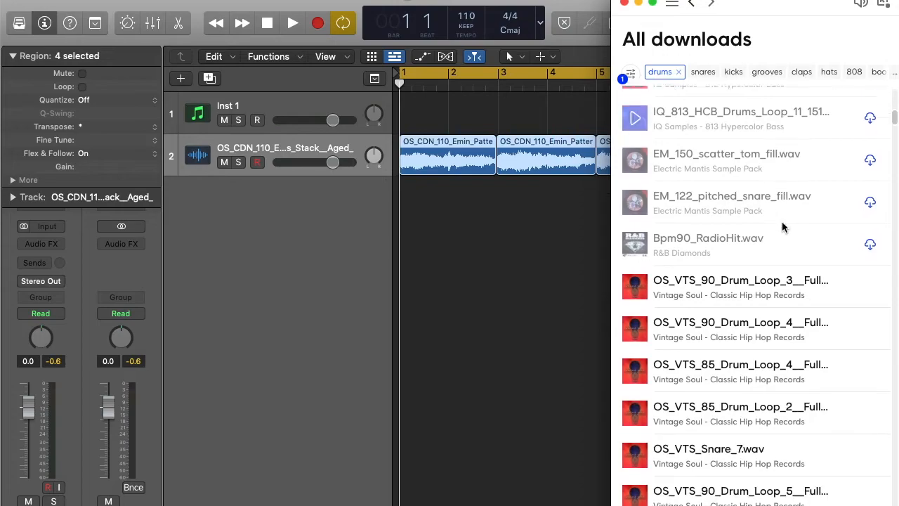
scroll(773, 222, "down", 2)
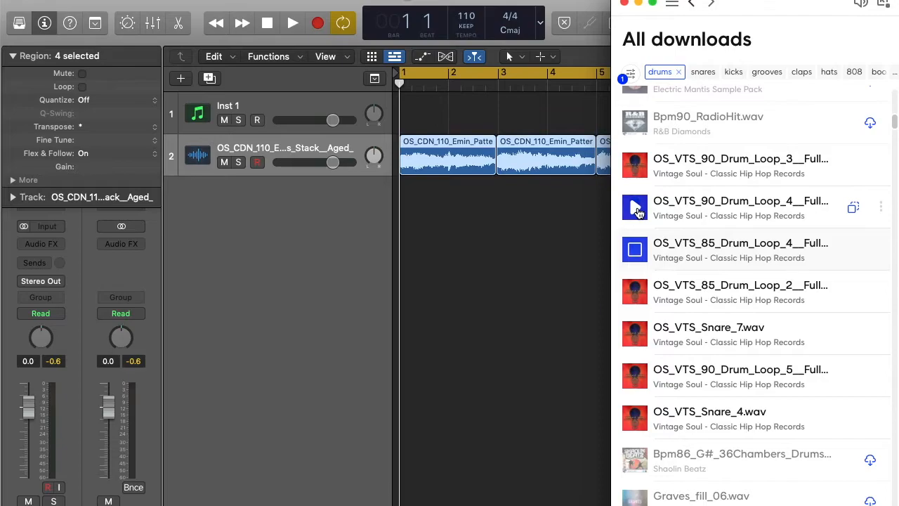
scroll(742, 280, "down", 10)
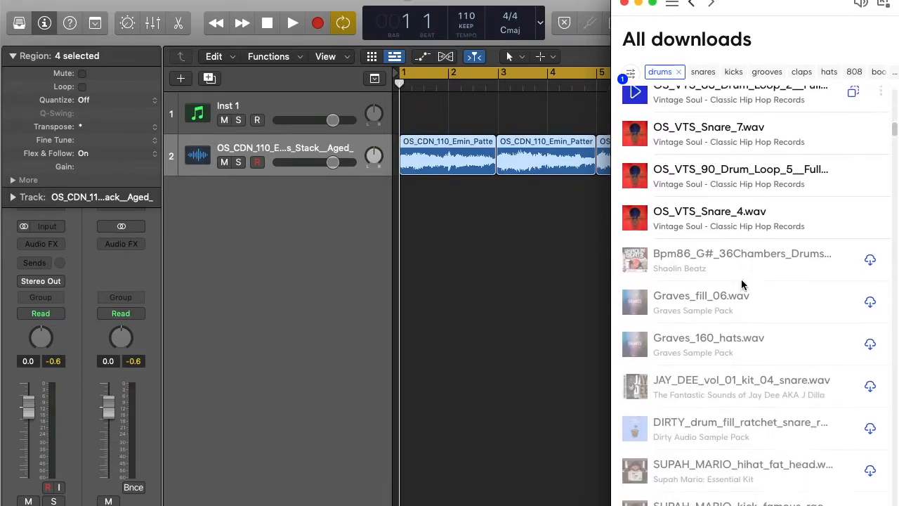
scroll(743, 284, "down", 10)
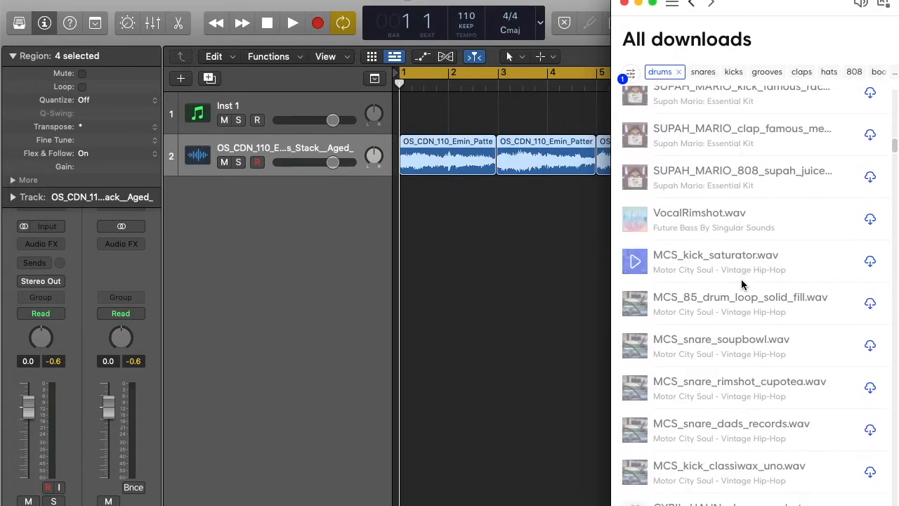
scroll(742, 283, "down", 8)
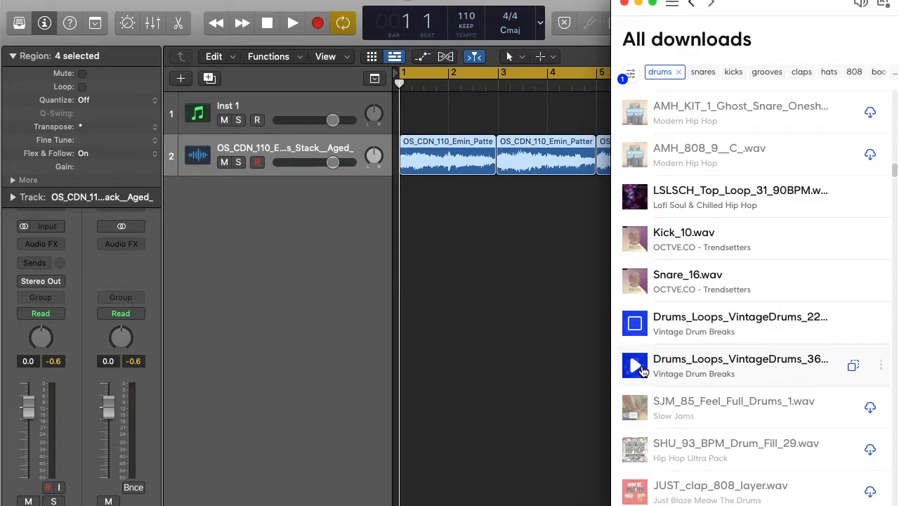
scroll(780, 312, "down", 1)
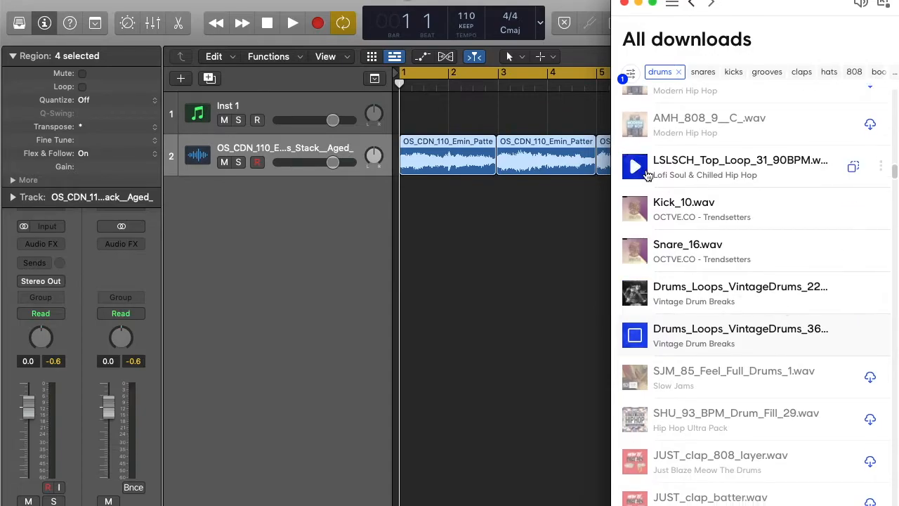
scroll(776, 223, "down", 10)
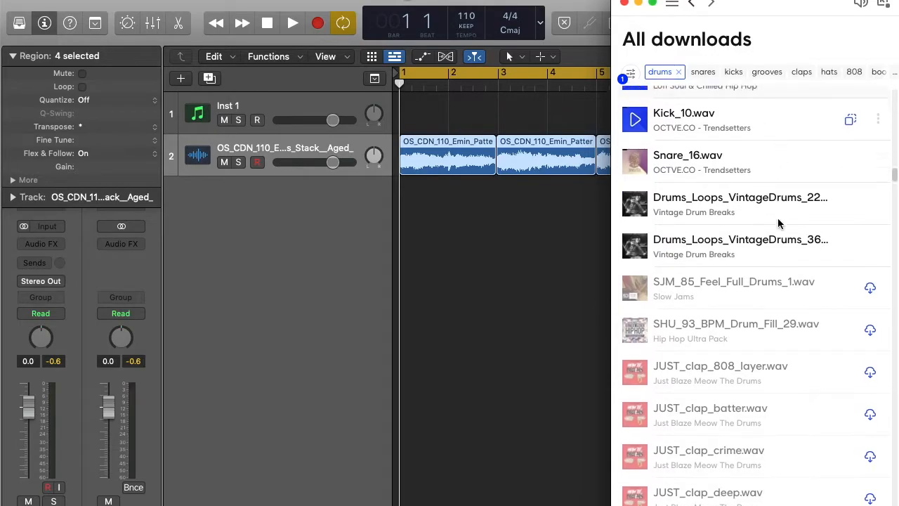
scroll(778, 223, "down", 4)
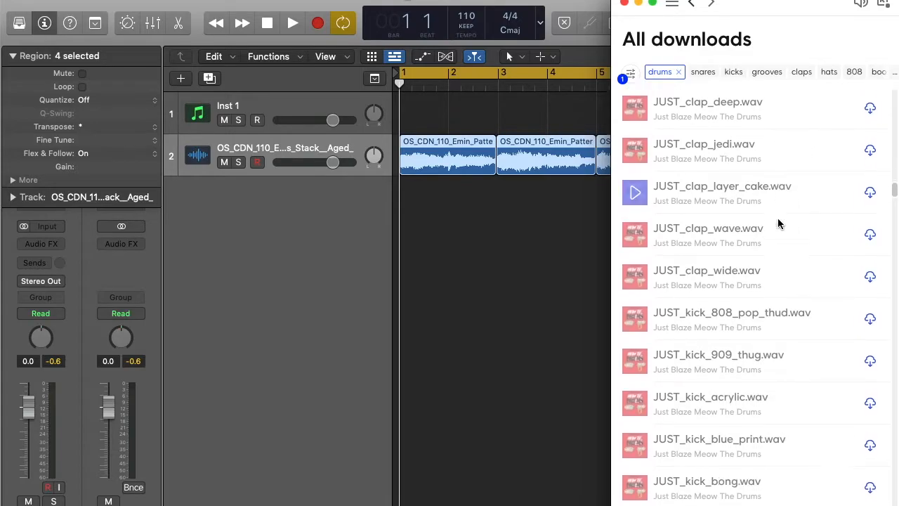
scroll(778, 223, "up", 14)
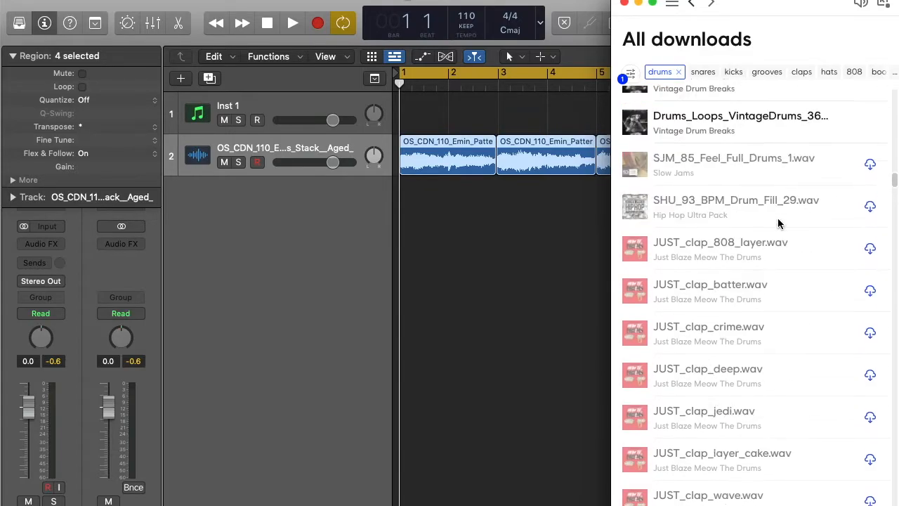
scroll(778, 221, "up", 2)
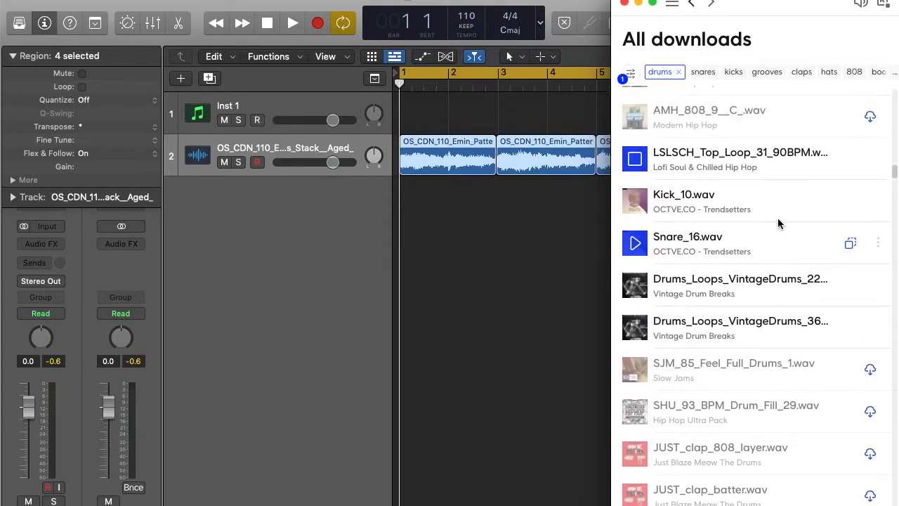
Drop LSLSCH_Top_Loop_31_90BPM onto a new track, time-stretch it to four bars from bar 1, and play it
left_click_drag(771, 171, 402, 229)
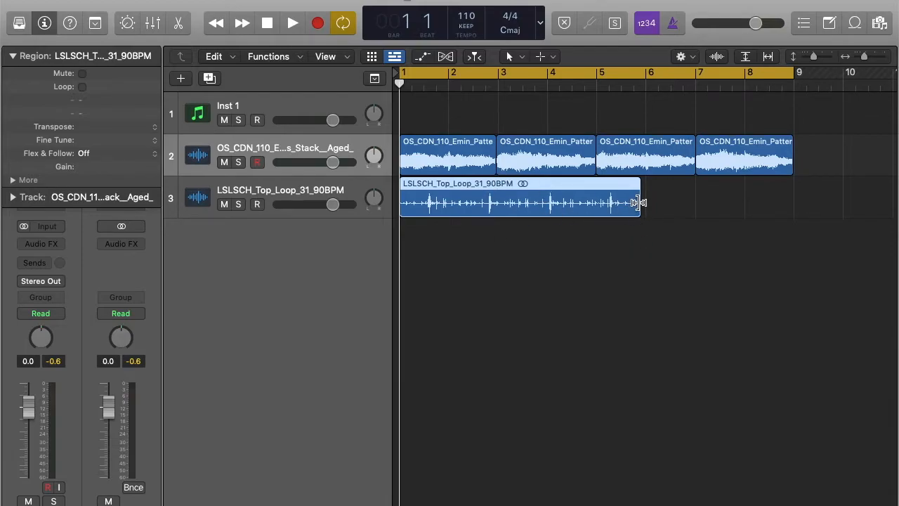
left_click_drag(639, 203, 596, 201)
left_click_drag(639, 202, 593, 206)
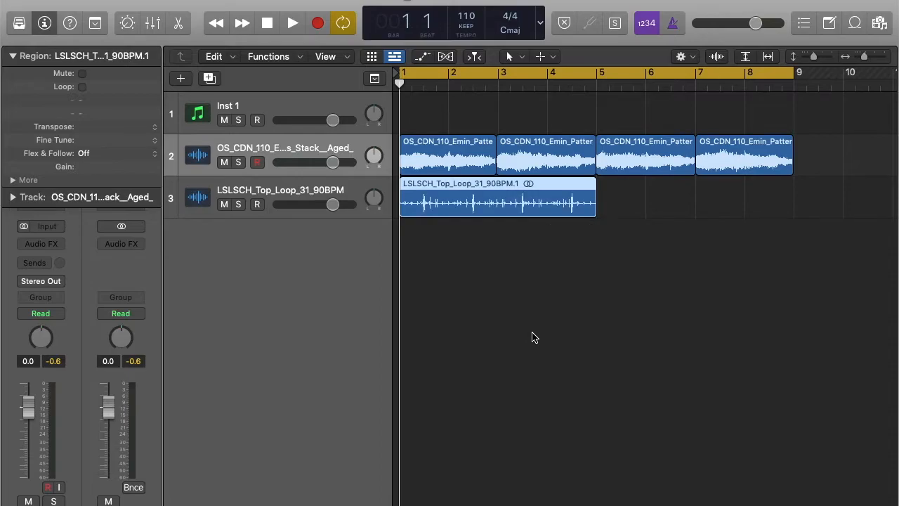
key("space")
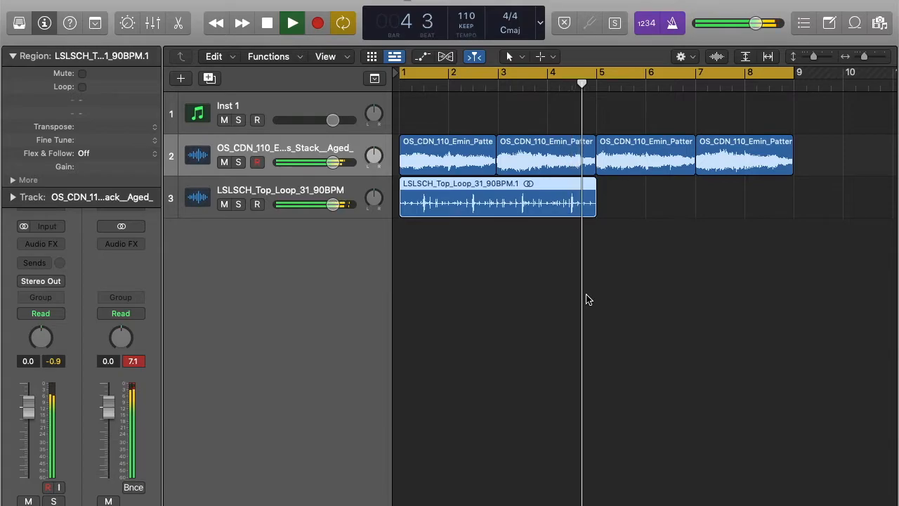
key("space")
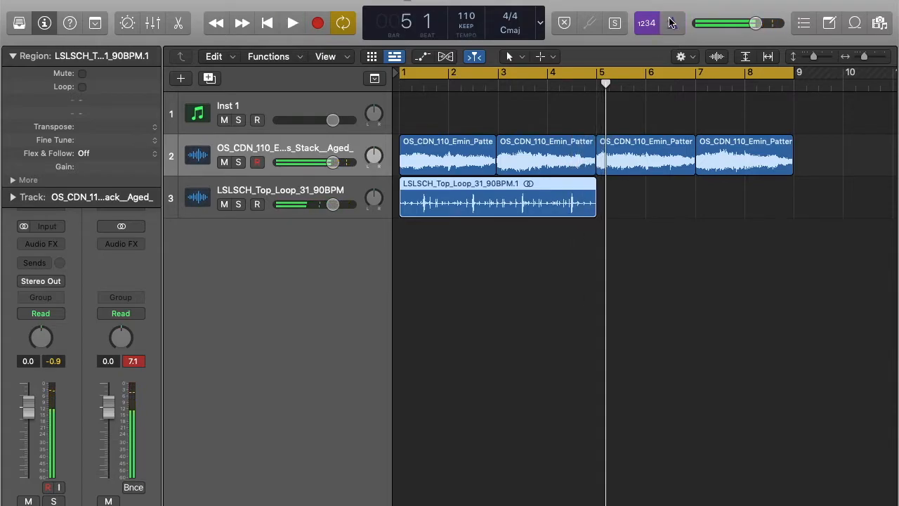
left_click_drag(509, 197, 710, 202)
key("Return")
key("space")
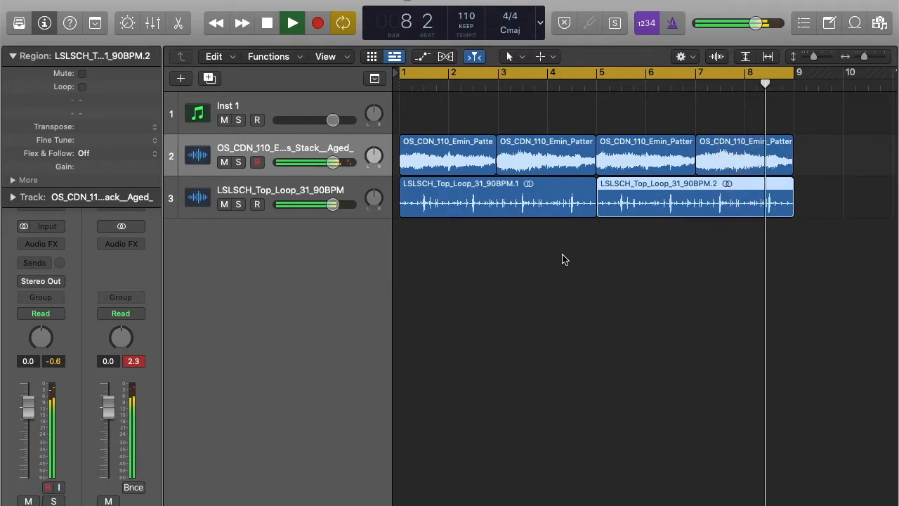
left_click(13, 56)
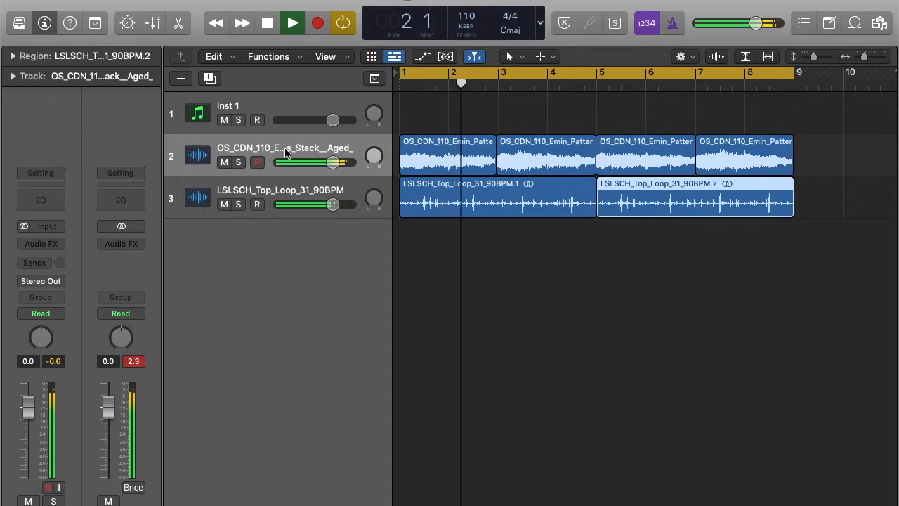
Add a Channel EQ to the Emin patterns track, cut lows below about 326 Hz, and lift the 1050 Hz band slightly
left_click(44, 204)
left_click_drag(621, 173, 484, 89)
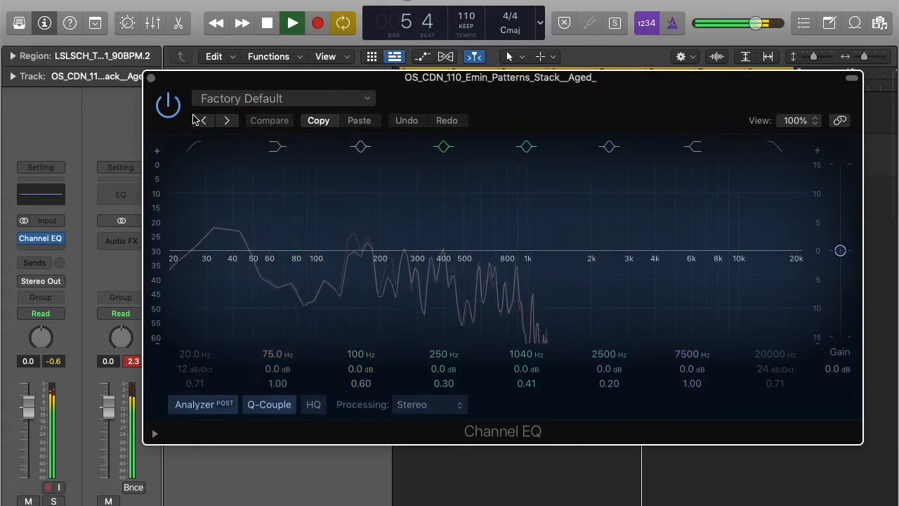
left_click(195, 146)
left_click_drag(194, 274, 426, 287)
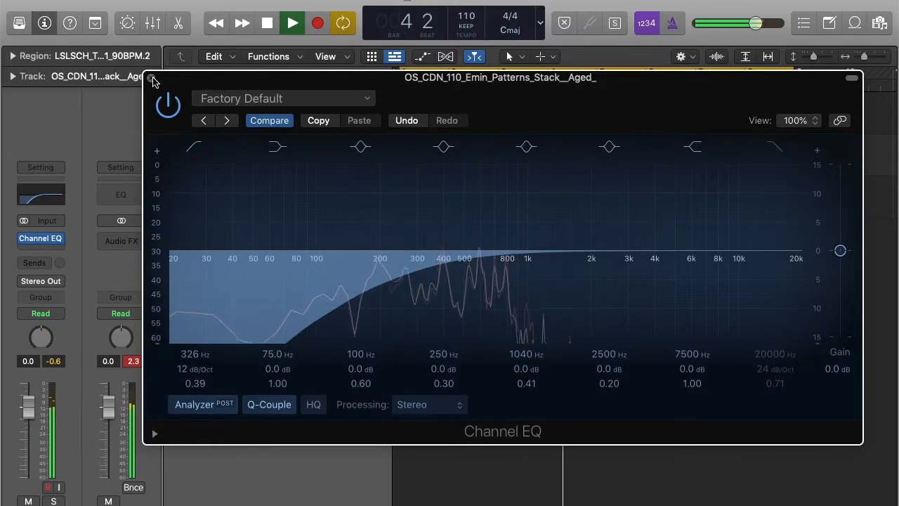
left_click_drag(528, 249, 531, 245)
Narrow the 1050 Hz EQ band to Q 1.50 and reset the Humble Triple Kick sample start to 0
left_click_drag(456, 232, 475, 232)
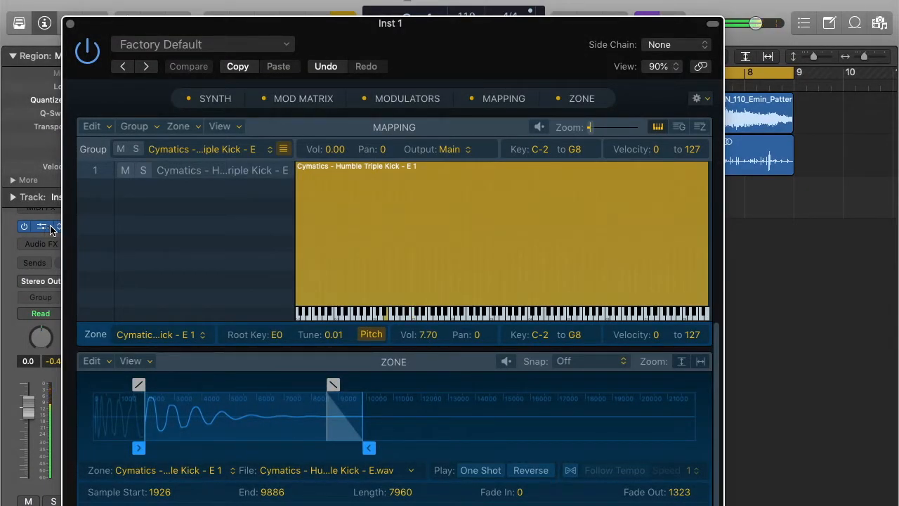
left_click_drag(138, 448, 76, 452)
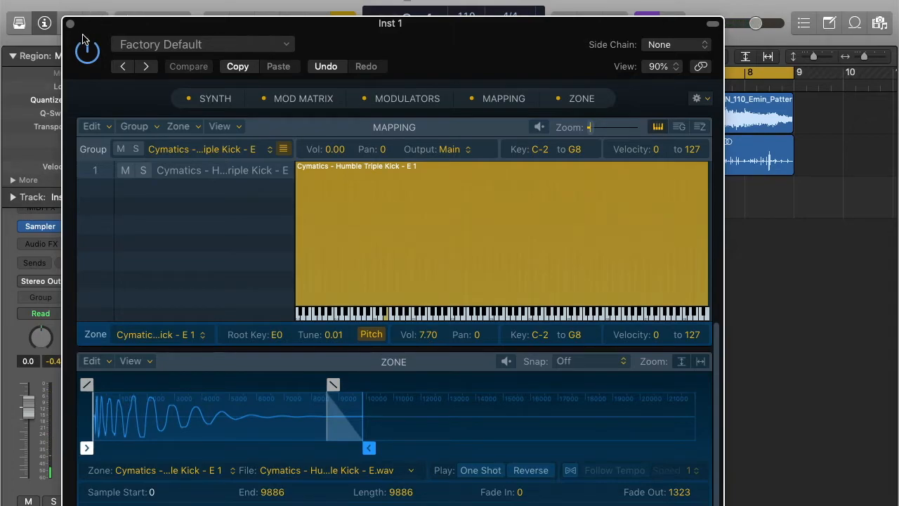
left_click_drag(140, 27, 264, 53)
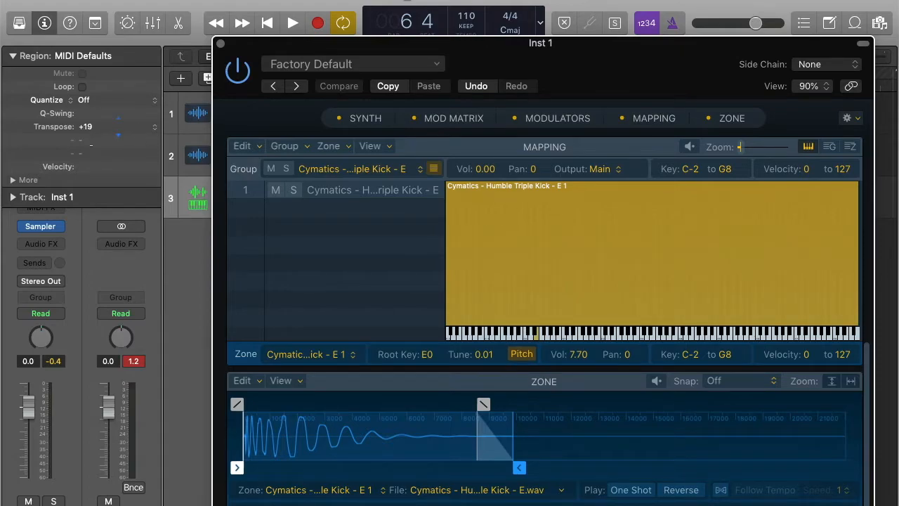
Transpose the Inst 1 kick to +12 and record its pattern, with the Sampler window moved aside
left_click(91, 151)
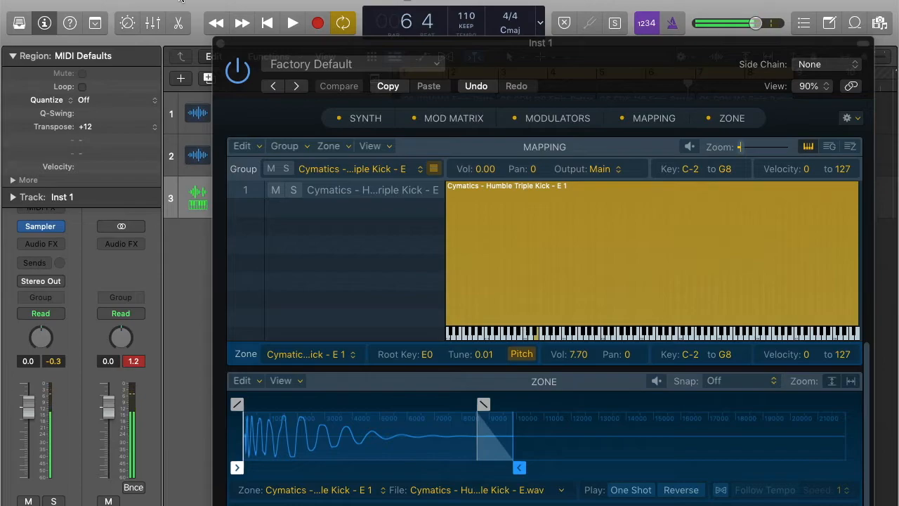
left_click_drag(260, 48, 170, 25)
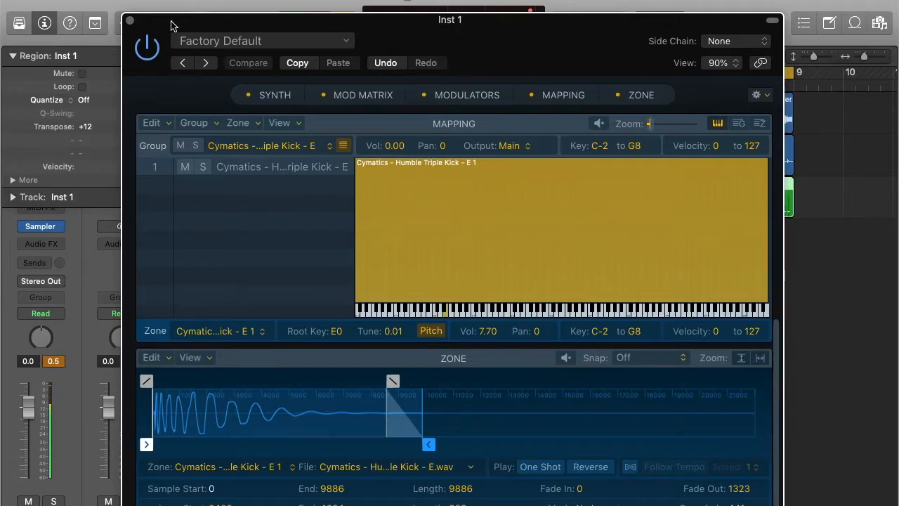
Close the kick Sampler, quantize the Inst 1 region to 1/16 notes, and play from bar 1
left_click(130, 21)
key("q")
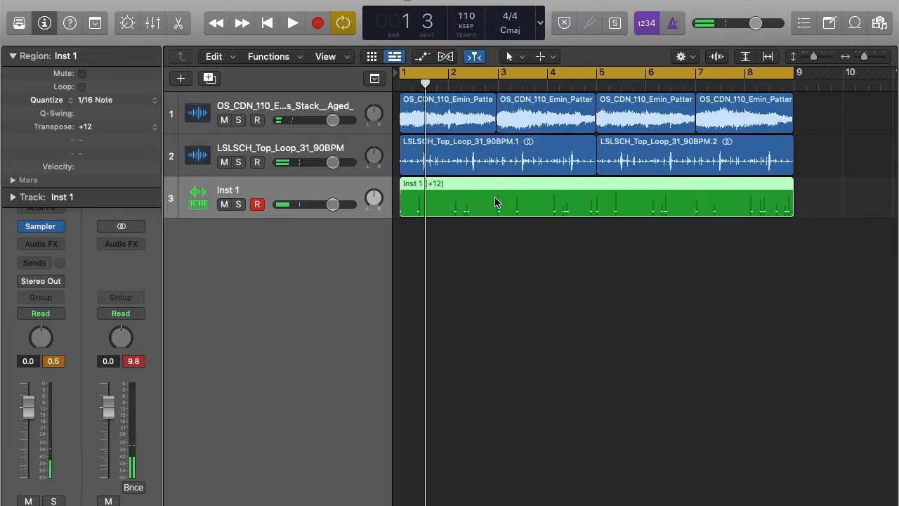
key("space")
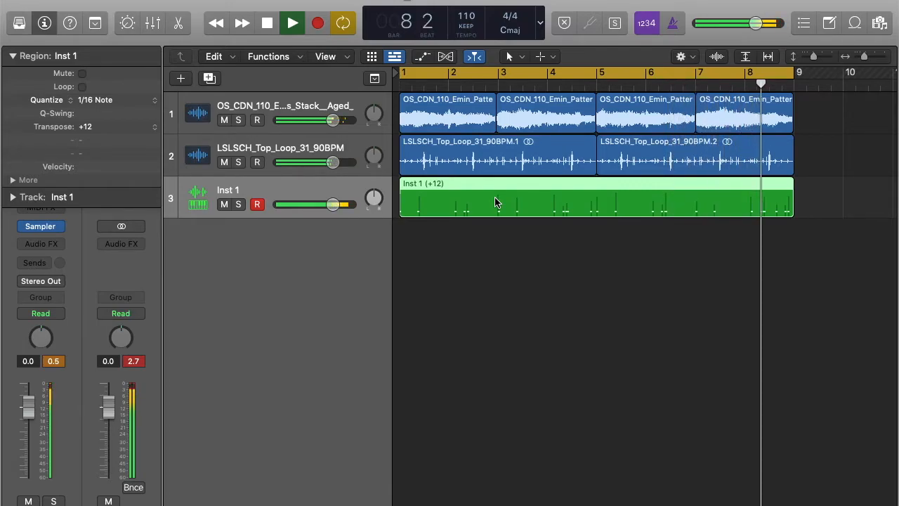
Replay the beat with the new tom track, then view the TDA_Tom_20.wav sample in Quick Sampler
key("space")
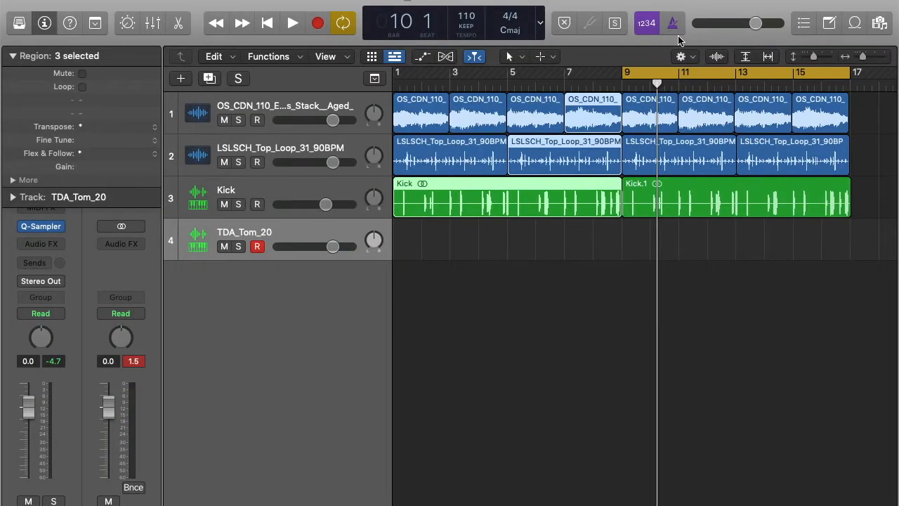
key("space")
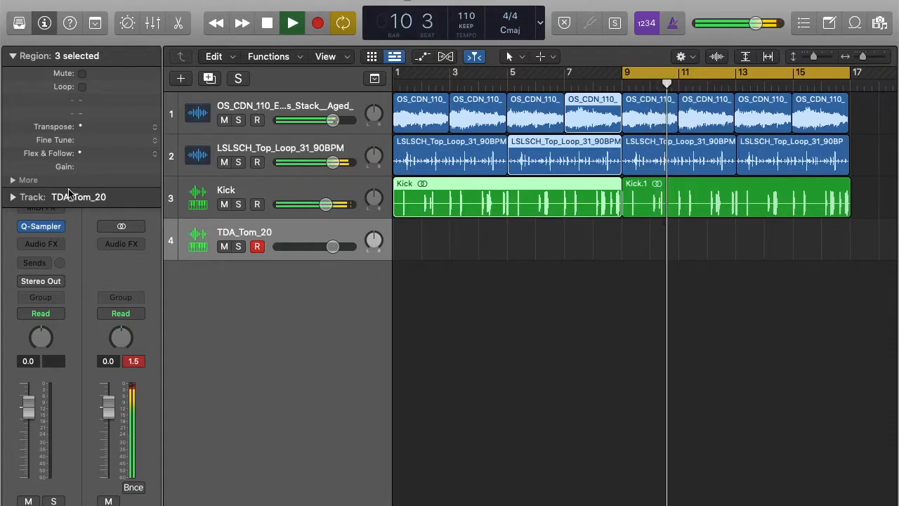
left_click(12, 59)
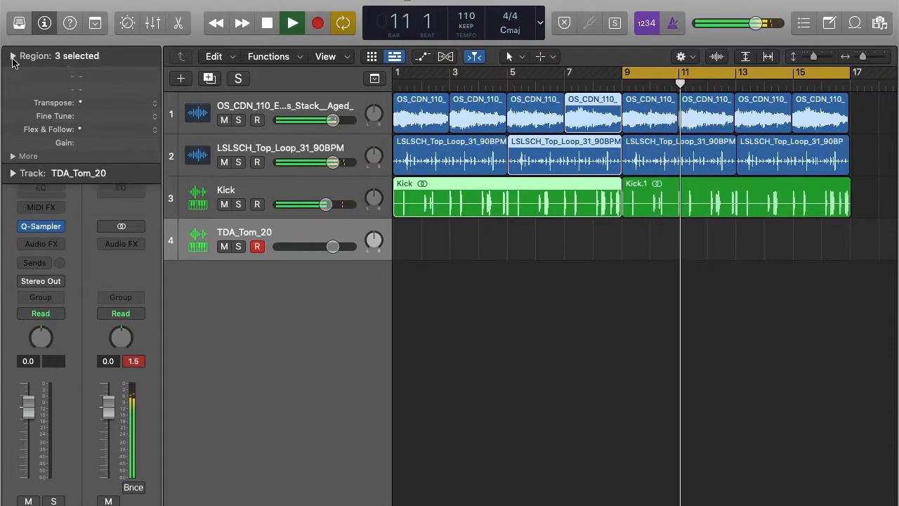
left_click(41, 226)
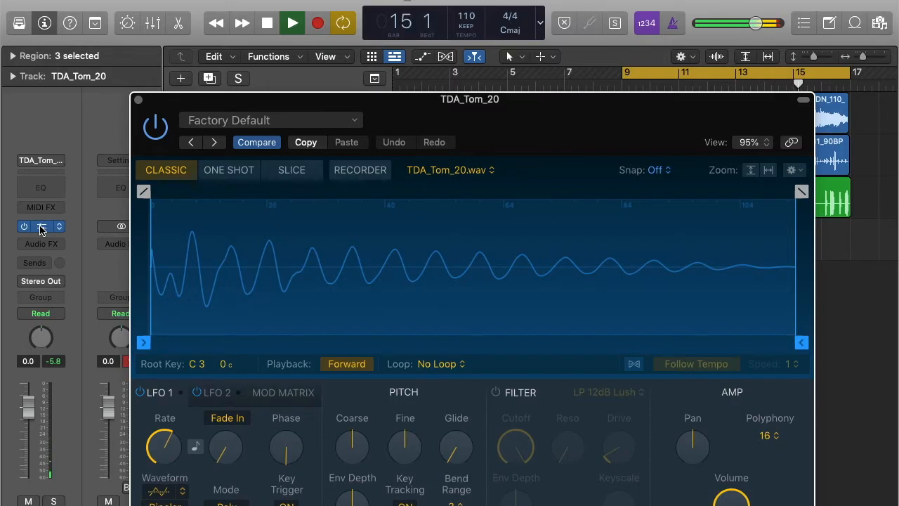
Delete all regions after bar 9 and select the seven remaining regions in bars 1–9
left_click(138, 102)
scroll(829, 324, "left", 1)
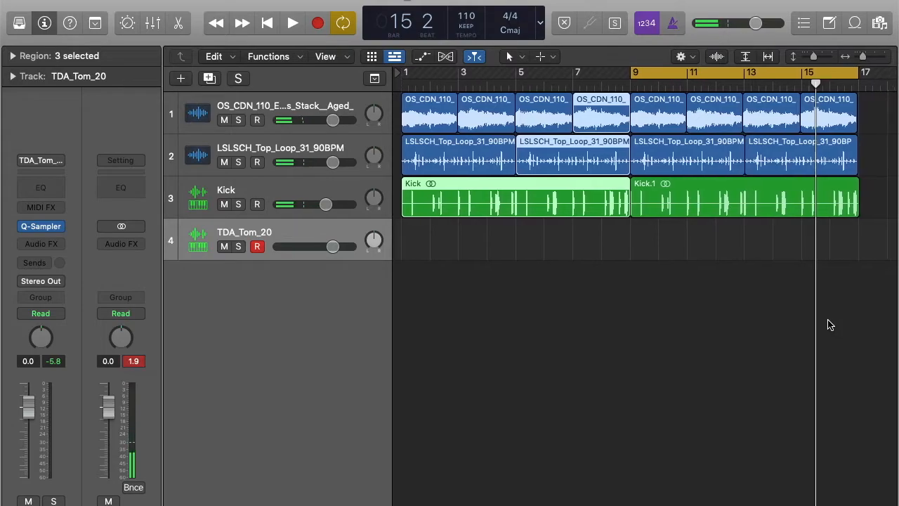
left_click_drag(886, 226, 643, 120)
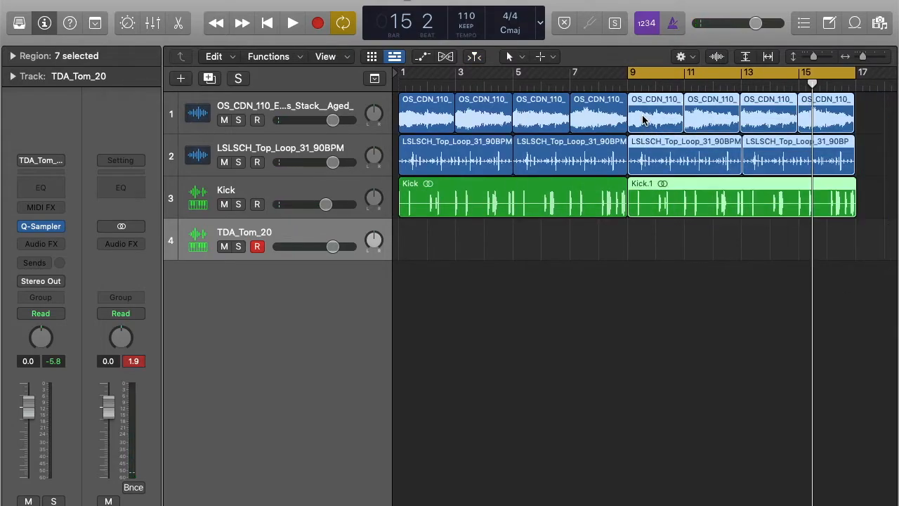
key("Delete")
left_click_drag(636, 229, 403, 121)
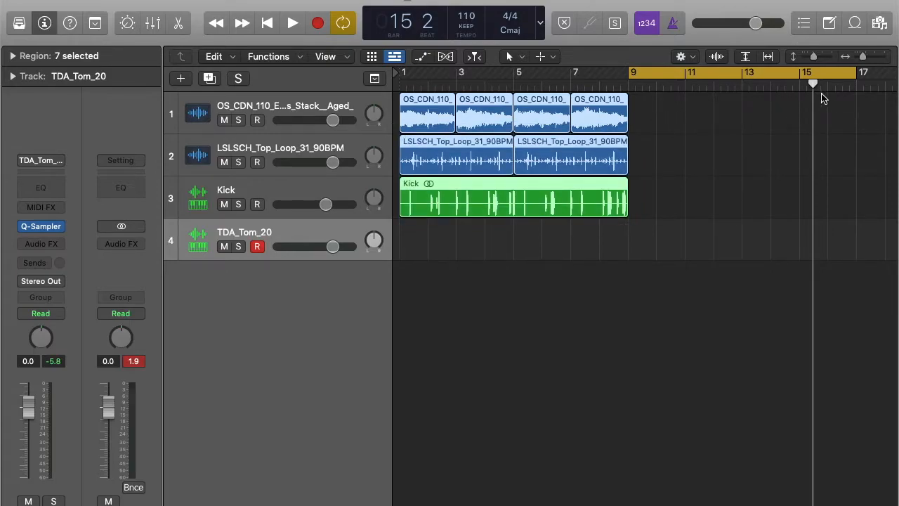
left_click(274, 23)
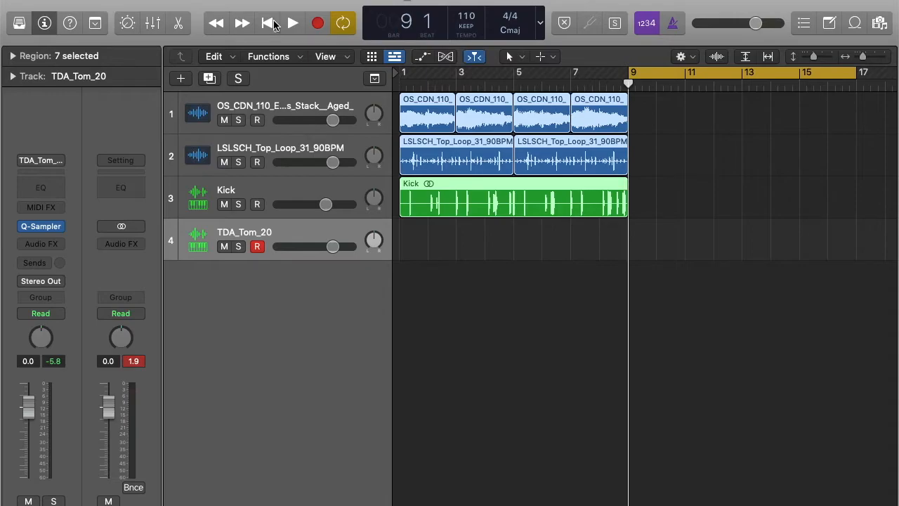
Repeat bars 1–9 into bars 9–17, record a TDA_Tom_20 tom part over them, and play it back
key("super+v")
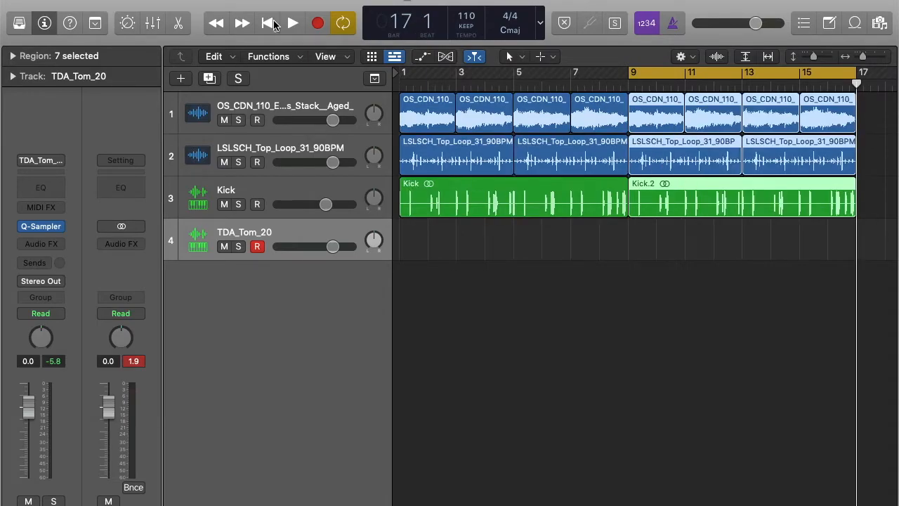
key("space")
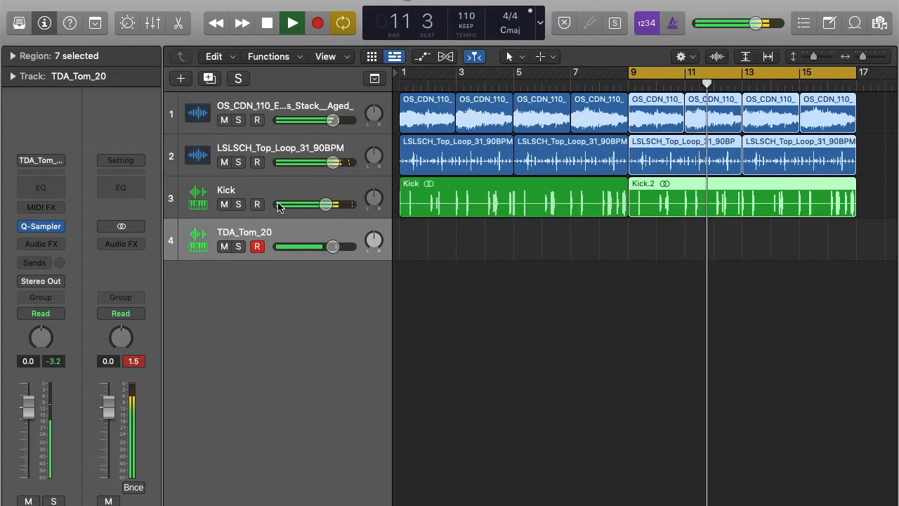
key("r")
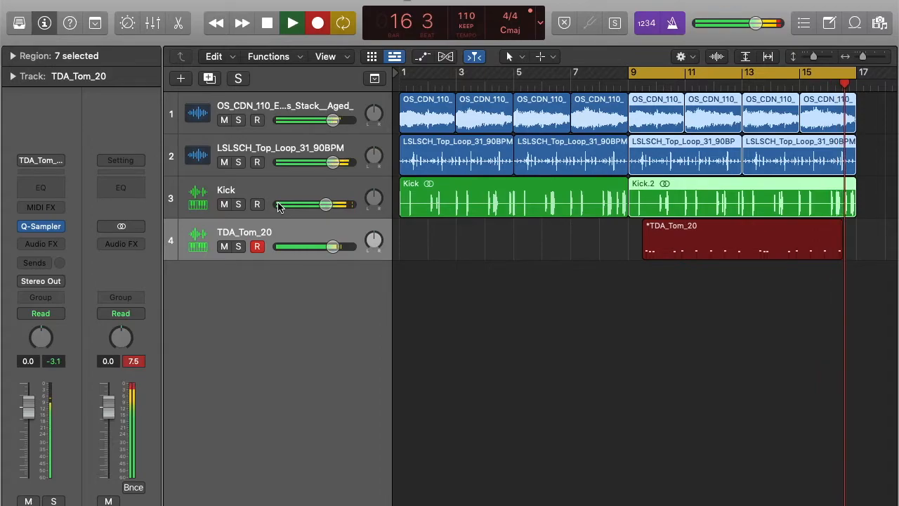
key("space")
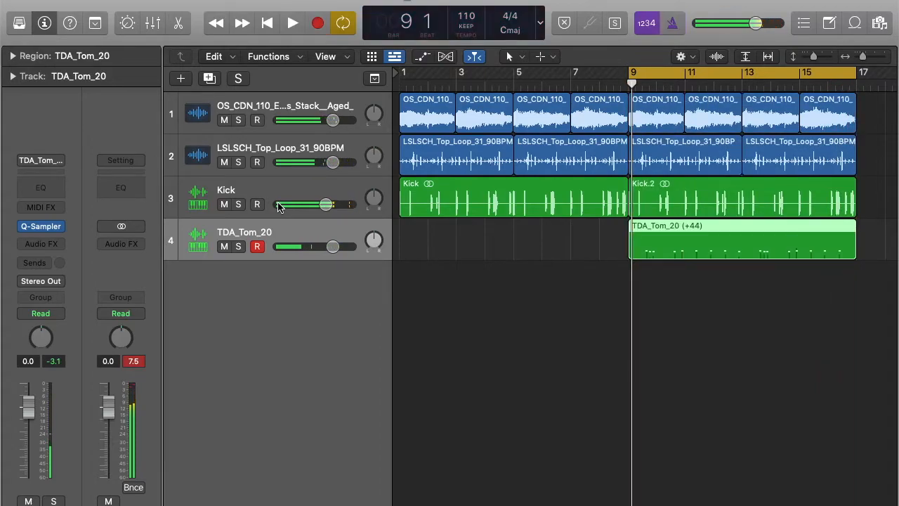
key("space")
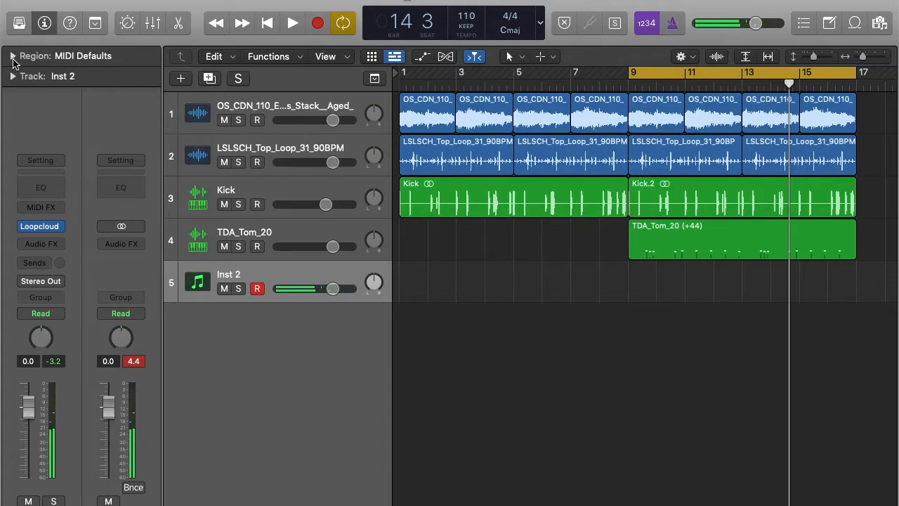
Play the beat to hear the new Loopcloud Inst 2 track with the tom and kick
key("space")
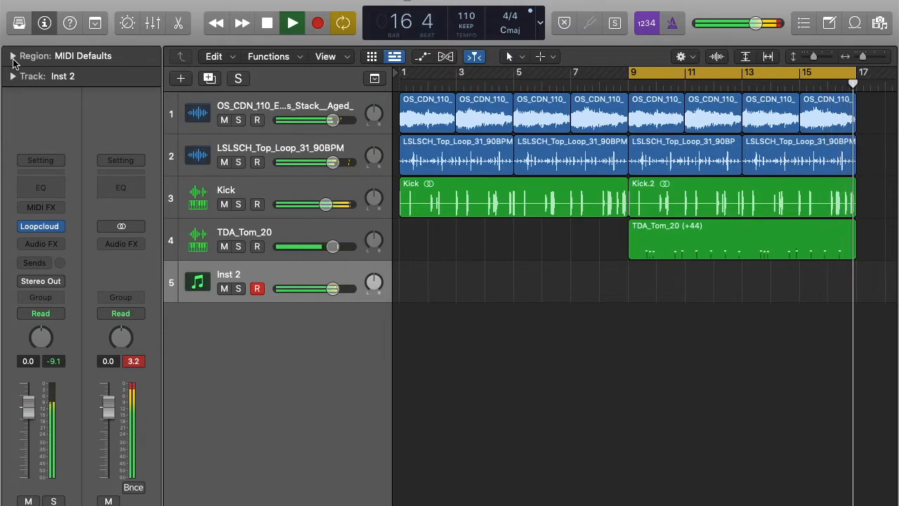
Record the Loopcloud bass on Inst 2 from bar 9, retaking it as a bars 9–17 region
key("space")
key("space")
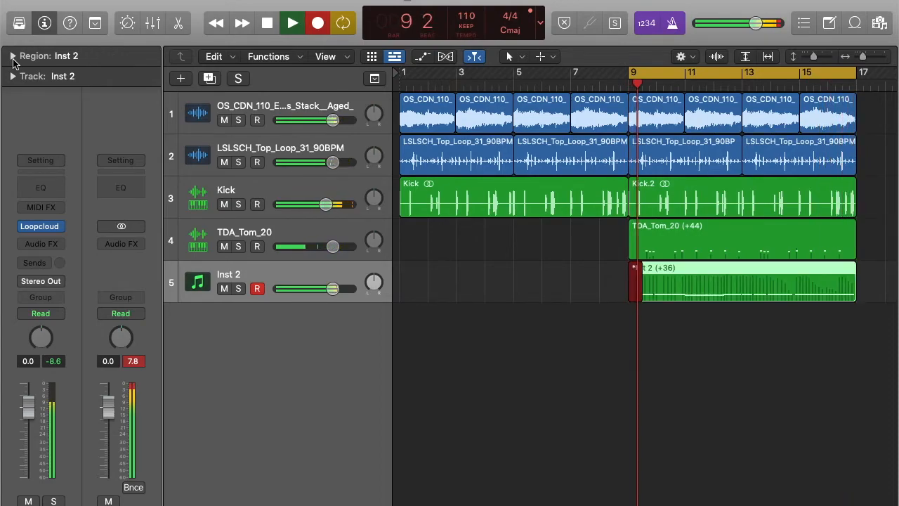
key("space")
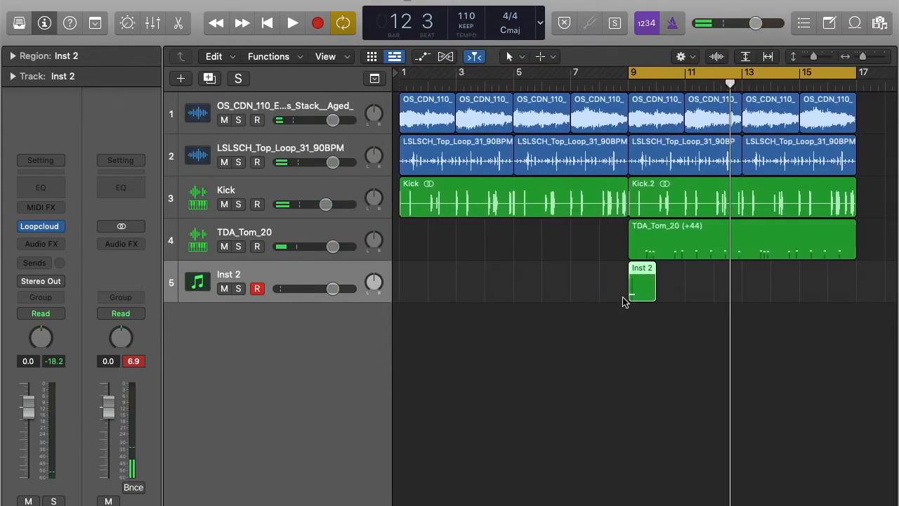
key("r")
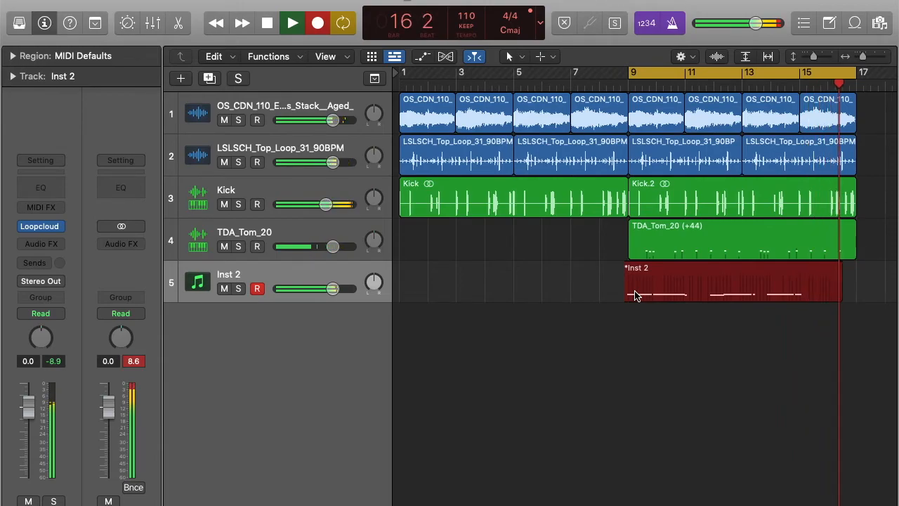
key("space")
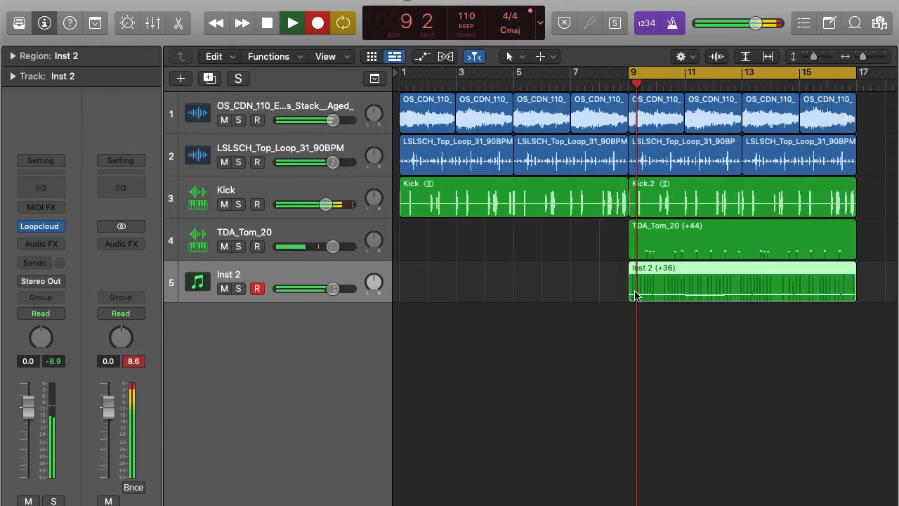
Play back the newly recorded Inst 2 bass region from bar 9
right_click(727, 298)
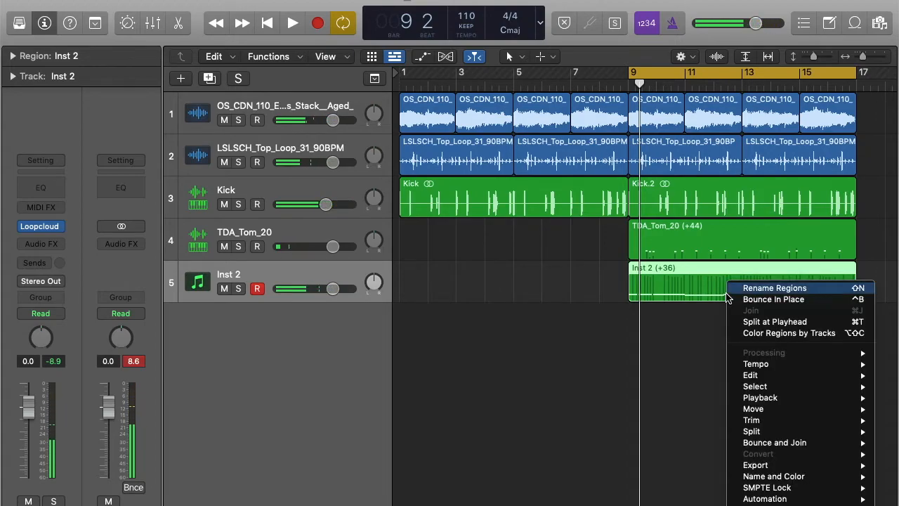
left_click(692, 341)
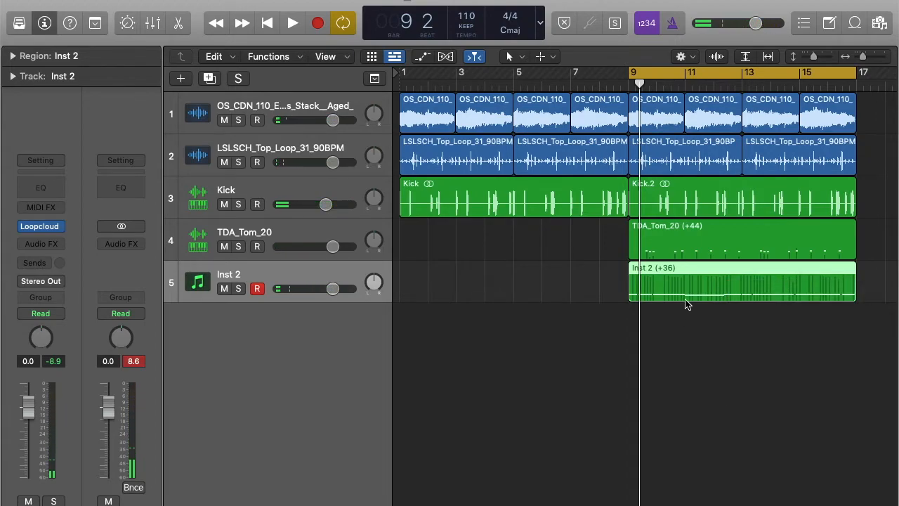
key("space")
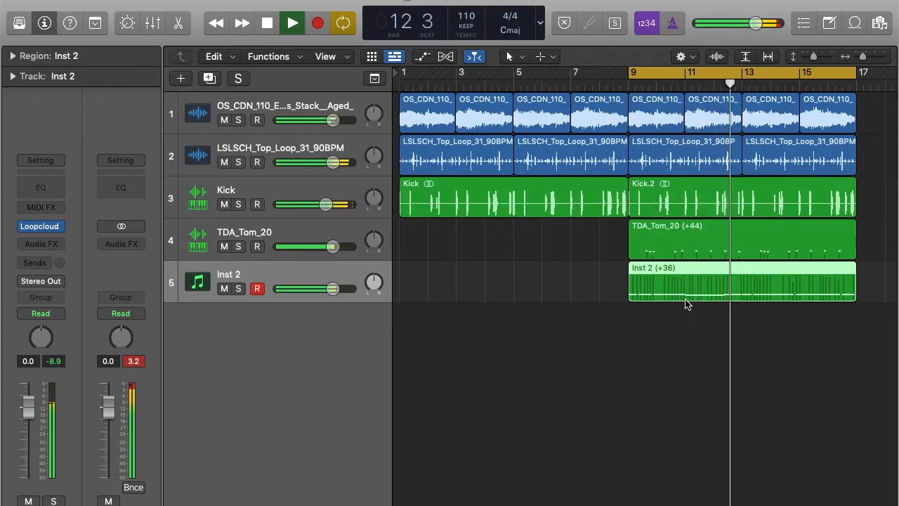
key("space")
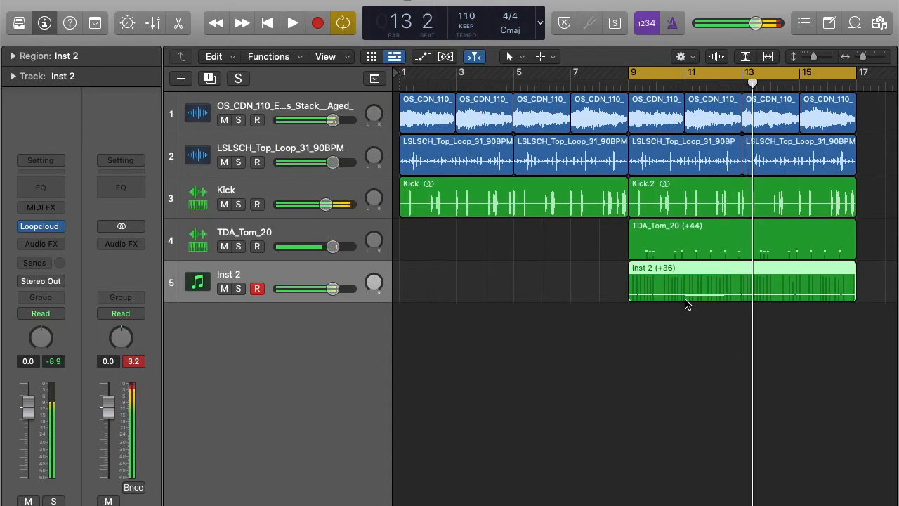
Turn off the bars 9–17 cycle and play the whole beat from bar 1
key("c")
left_click(266, 25)
key("space")
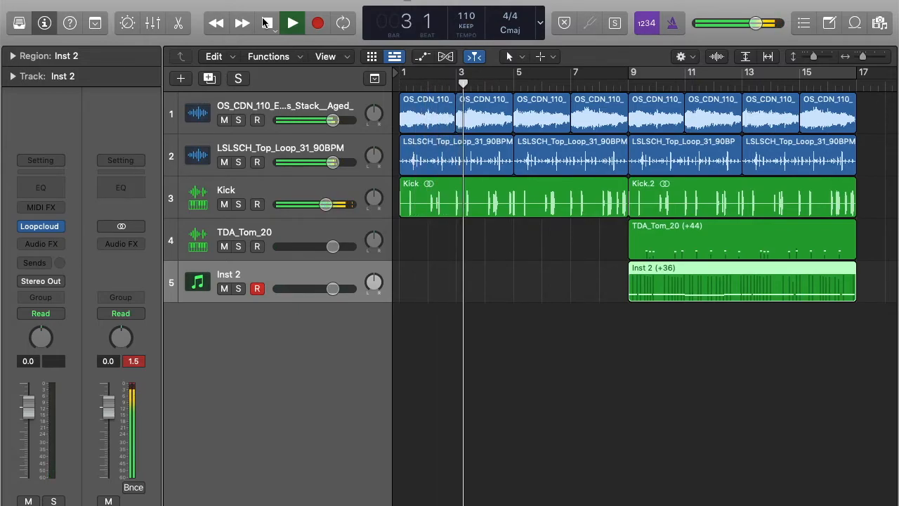
Re-enable the bars 9–17 cycle and stop playback
key("c")
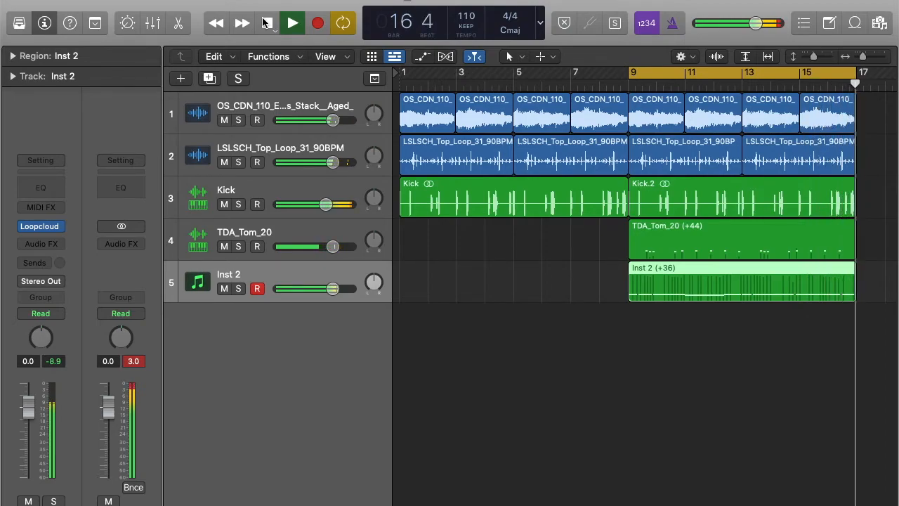
left_click(266, 23)
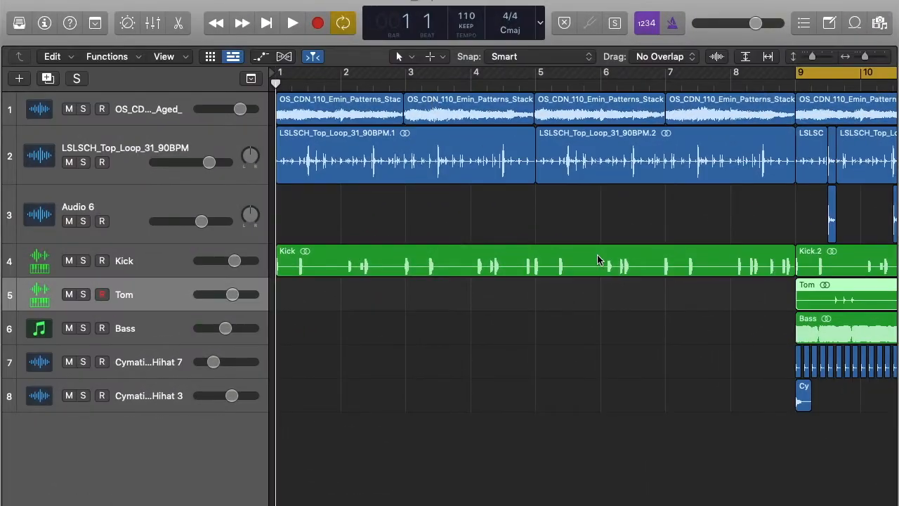
Zoom to bars 9–16, audition the top loop and Audio 6 chops soloed, then clear both solos
key("z")
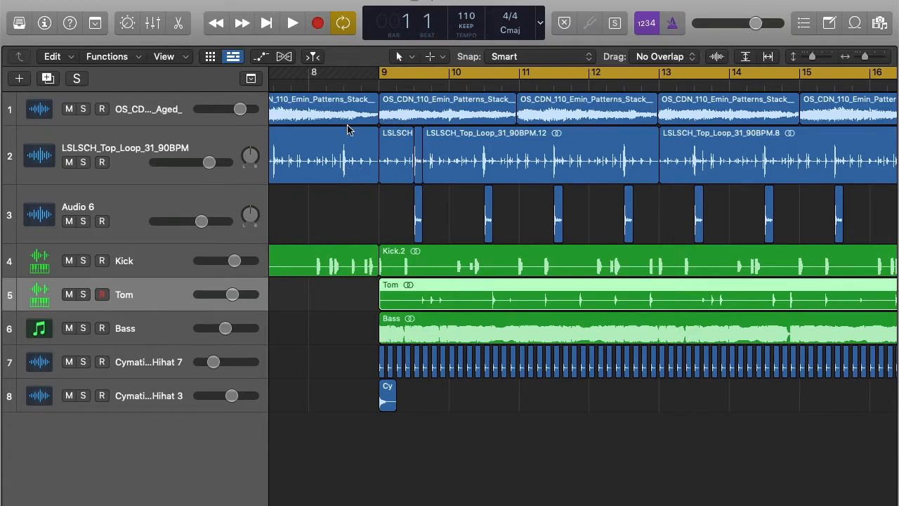
left_click(83, 163)
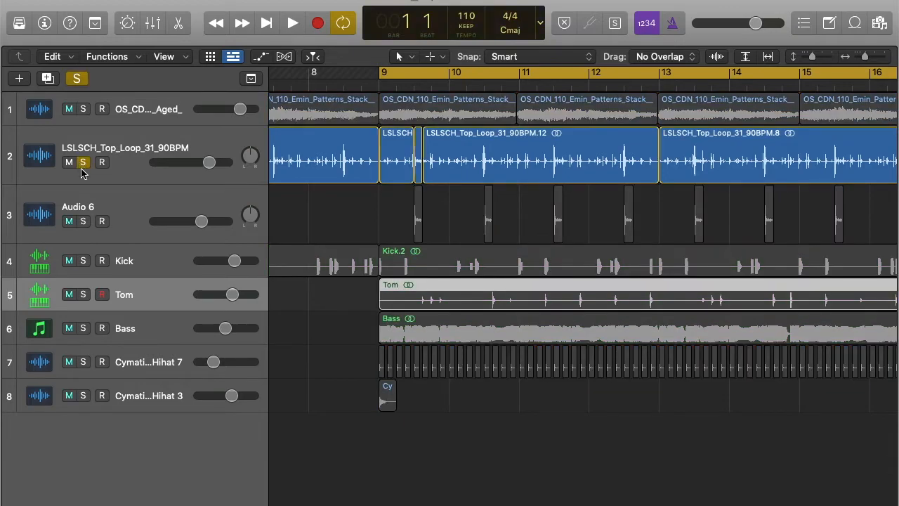
left_click(82, 221)
key("space")
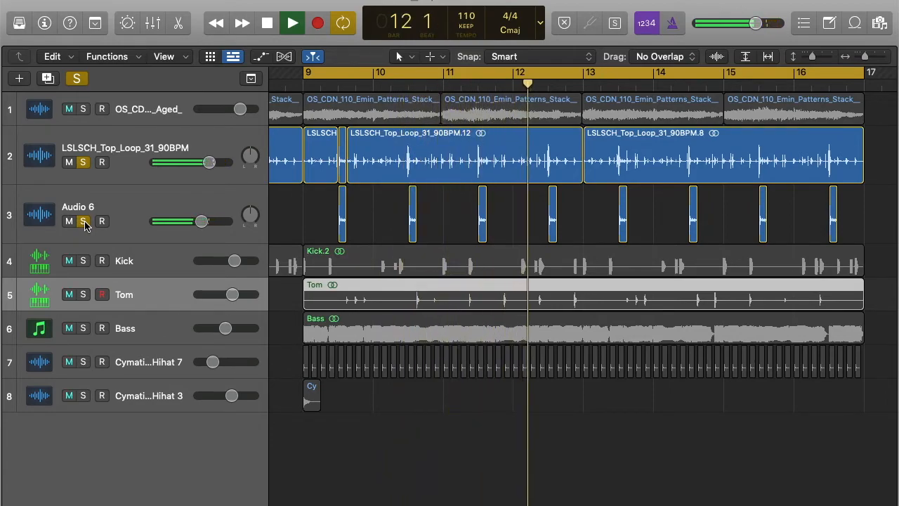
key("space")
left_click(84, 222)
left_click(83, 163)
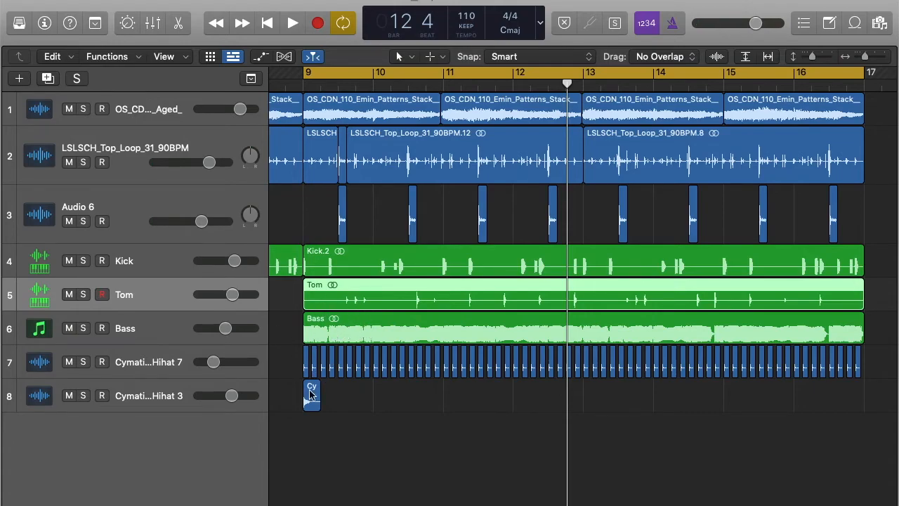
Enlarge the Humble Closed Hihat 7 track and briefly show its volume automation
left_click(163, 362)
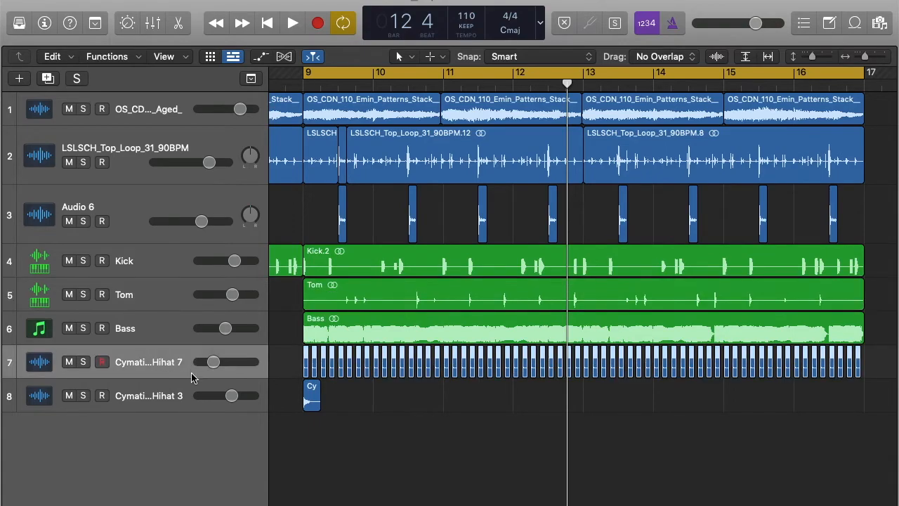
left_click_drag(189, 379, 189, 425)
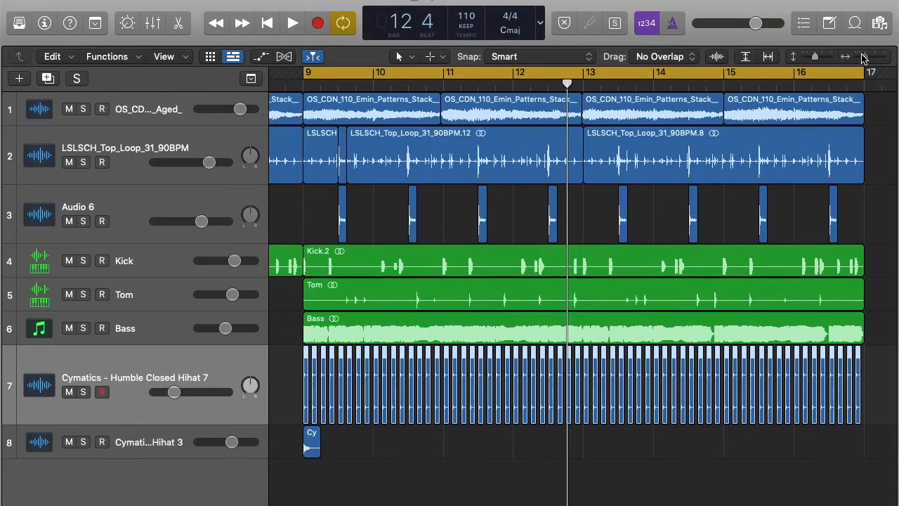
left_click_drag(864, 59, 870, 59)
key("a")
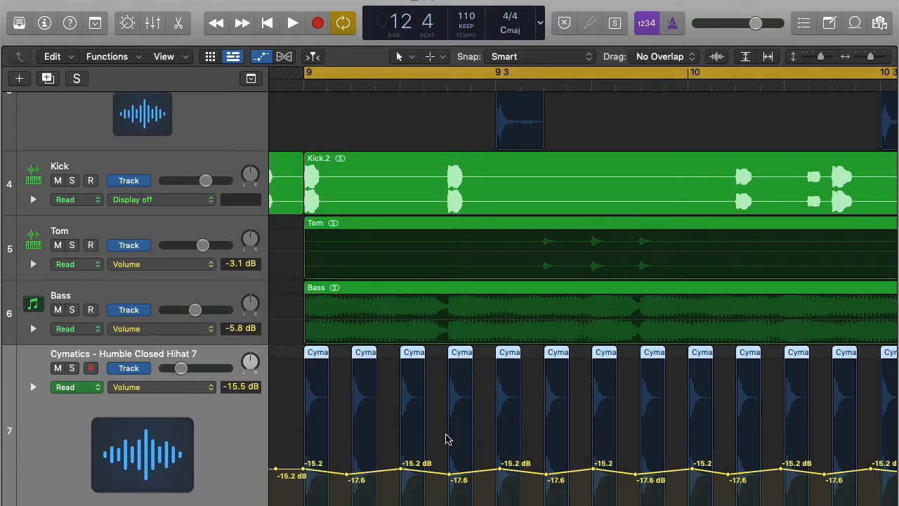
key("a")
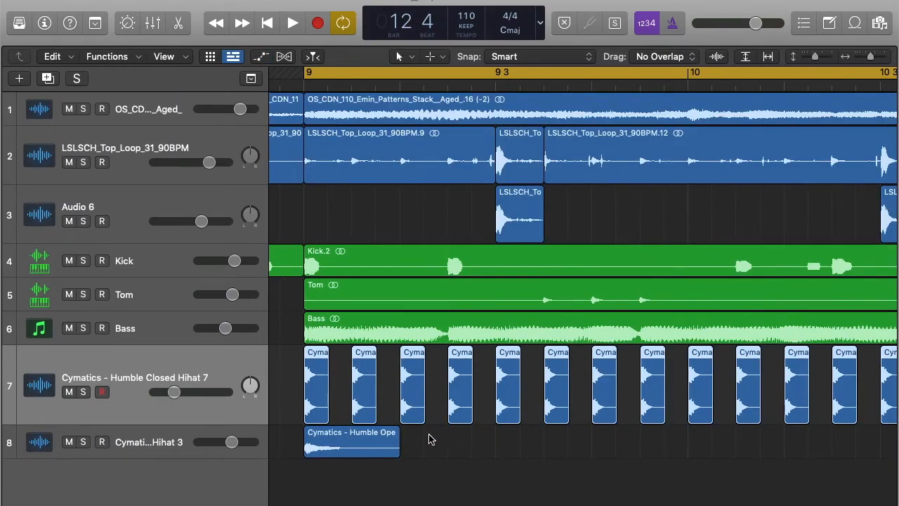
Select the second hi-hat track, turn off Cycle and play the beat from bar 1
left_click(168, 441)
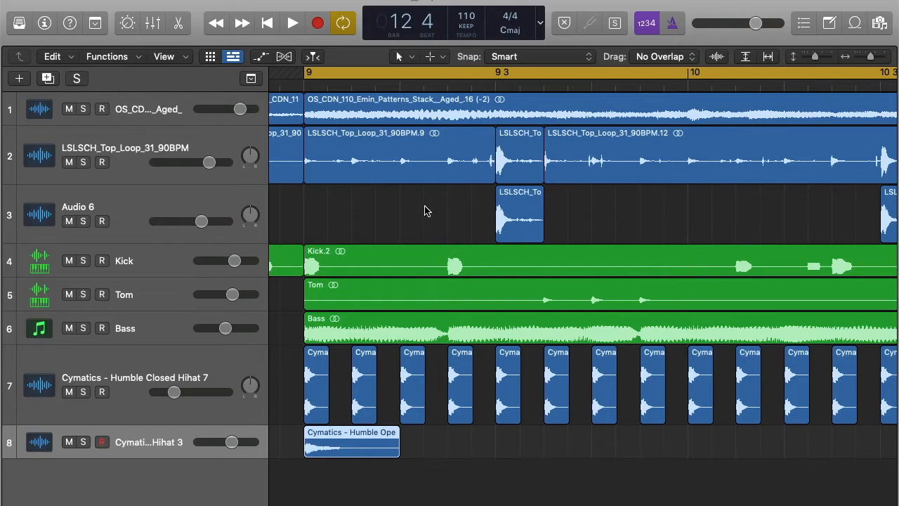
key("super+Left")
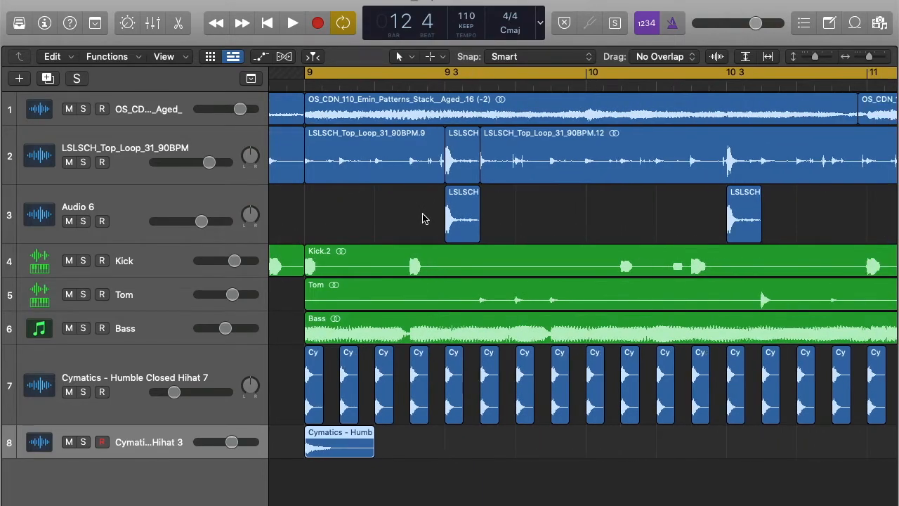
left_click(347, 25)
left_click(274, 24)
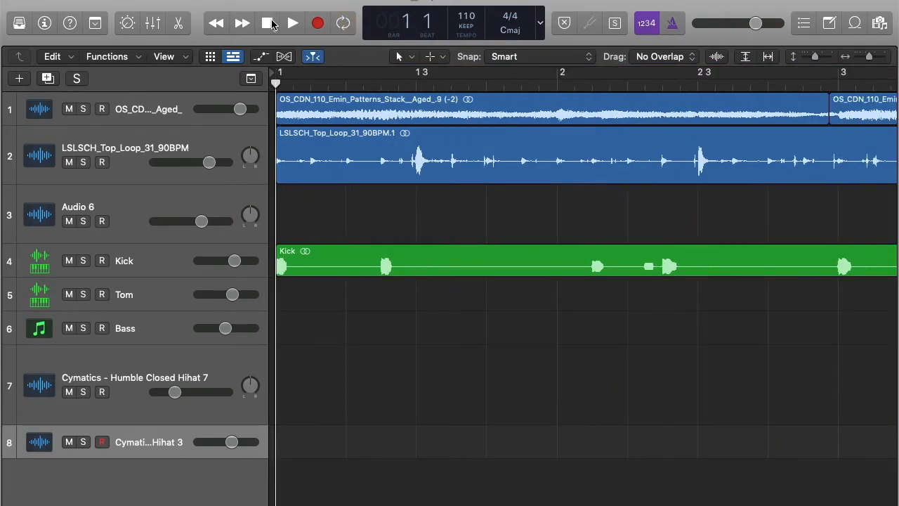
left_click(292, 23)
Stop playback and show the Mixer full screen with all eight channel strips
key("c")
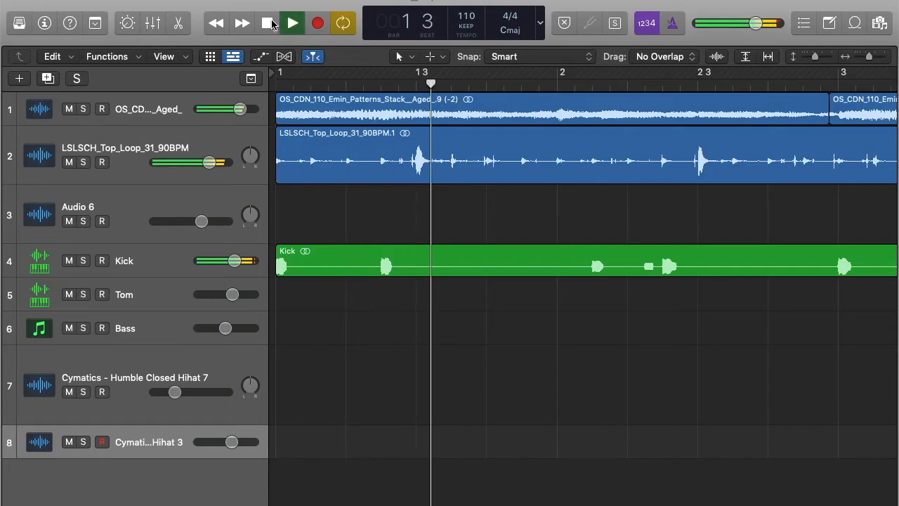
scroll(479, 203, "down", 8)
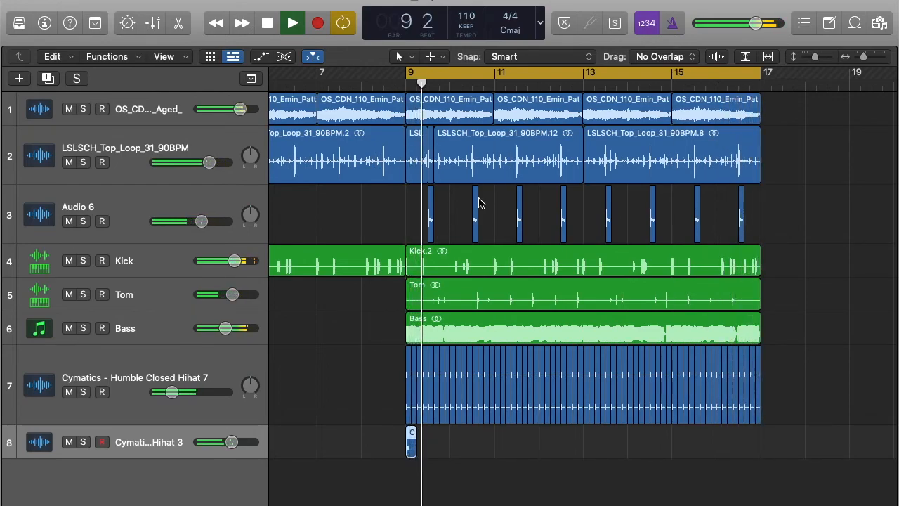
key("space")
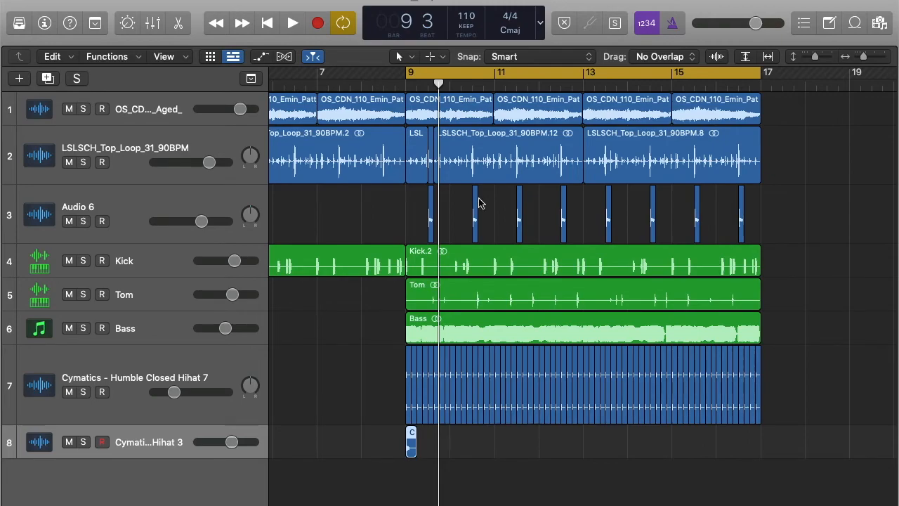
key("x")
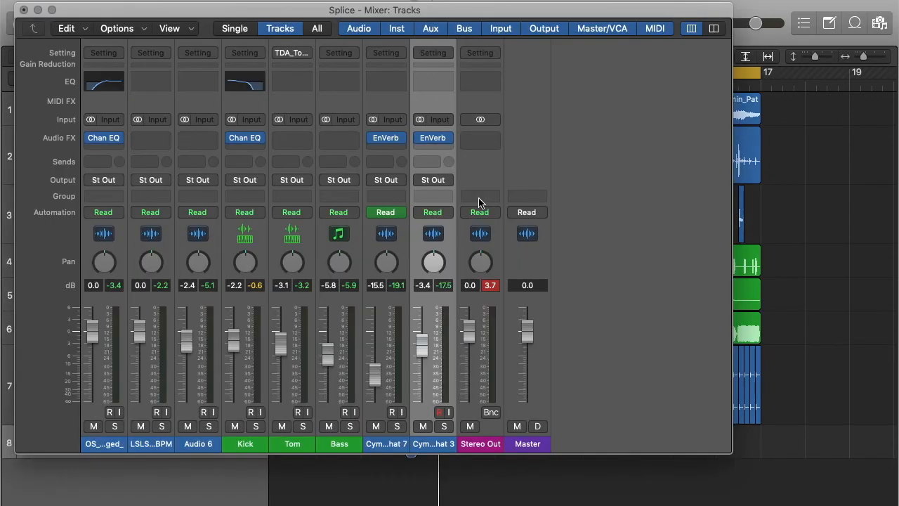
left_click(51, 9)
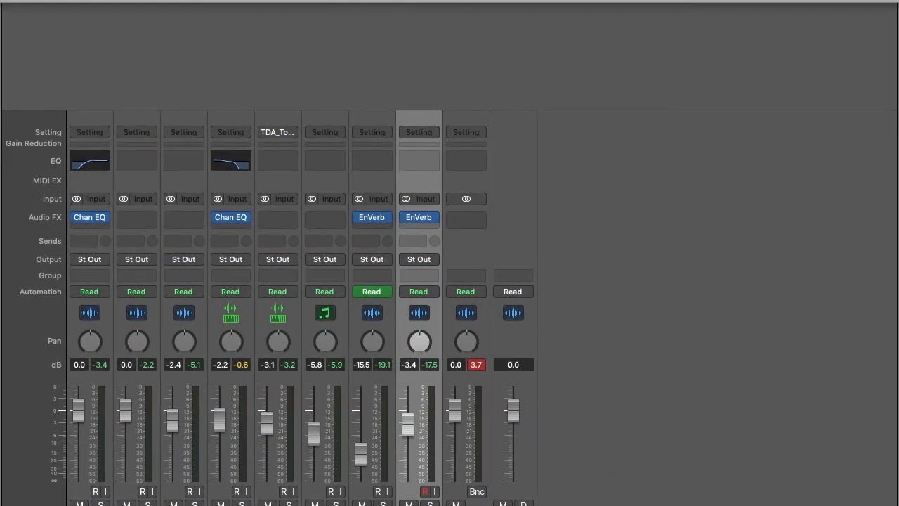